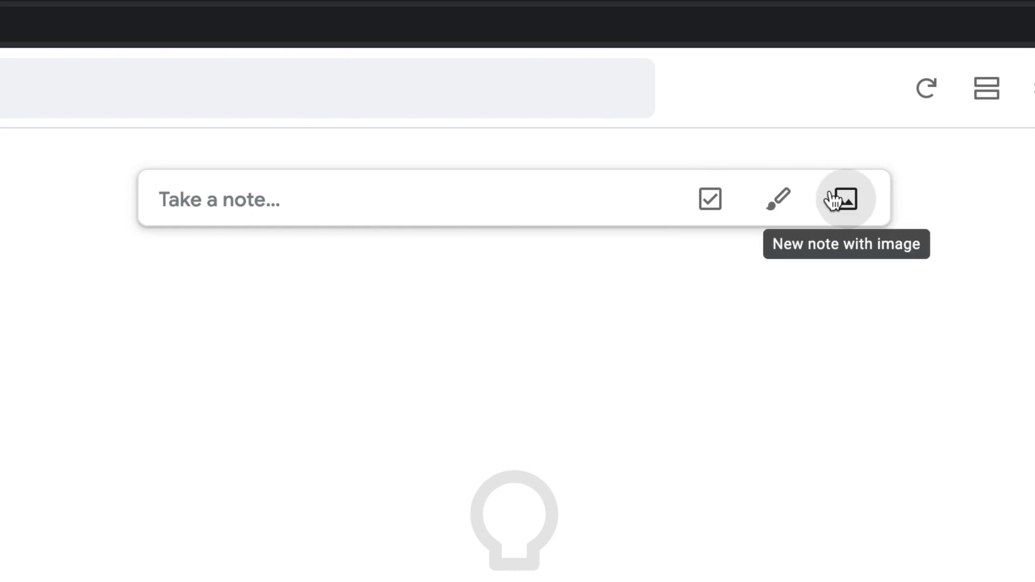
Step: Create a new checklist note and title it "Today"
{"action": "left_click", "coordinate": [709, 200]}
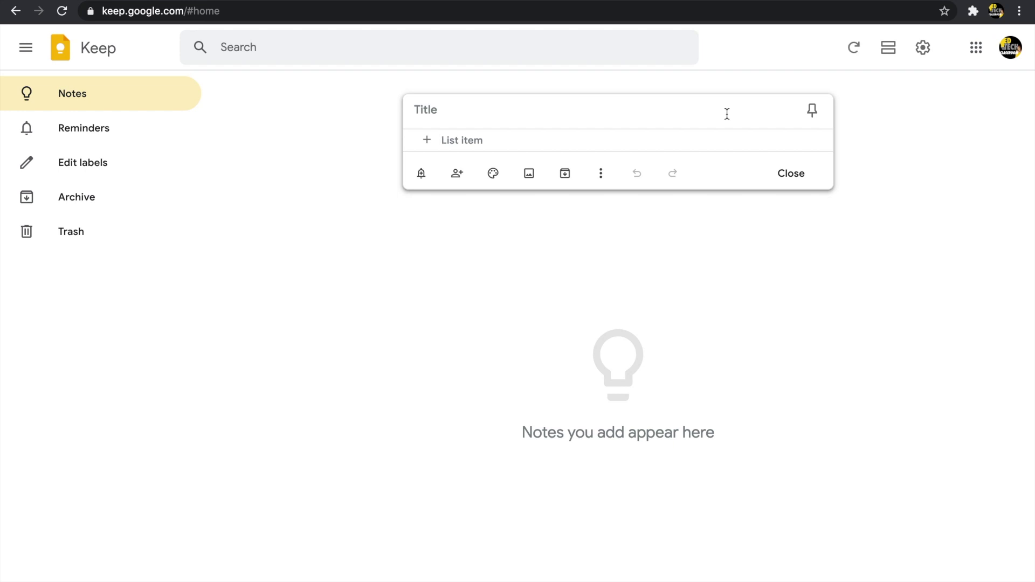
{"action": "left_click", "coordinate": [509, 115]}
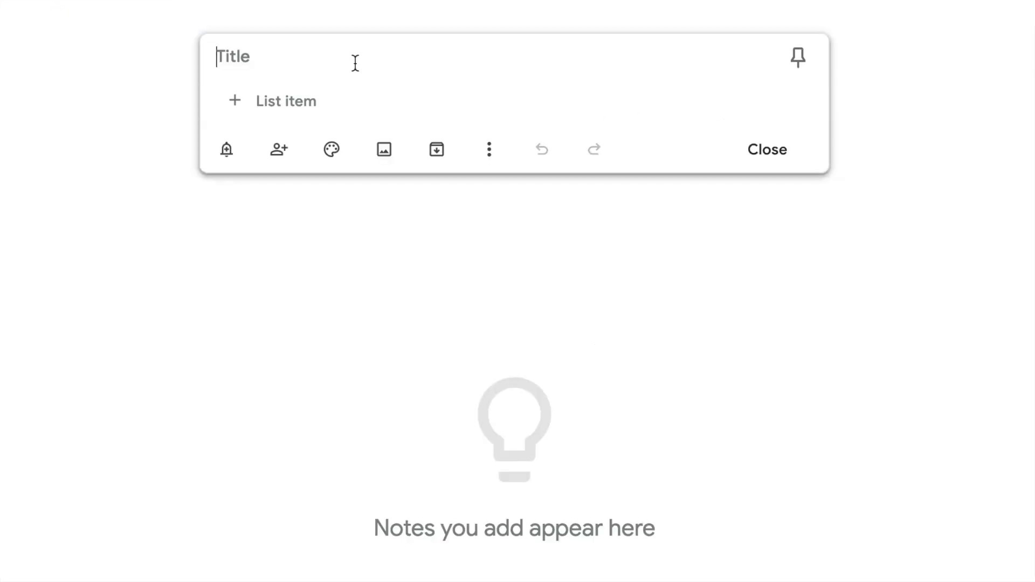
{"action": "type", "text": "Today"}
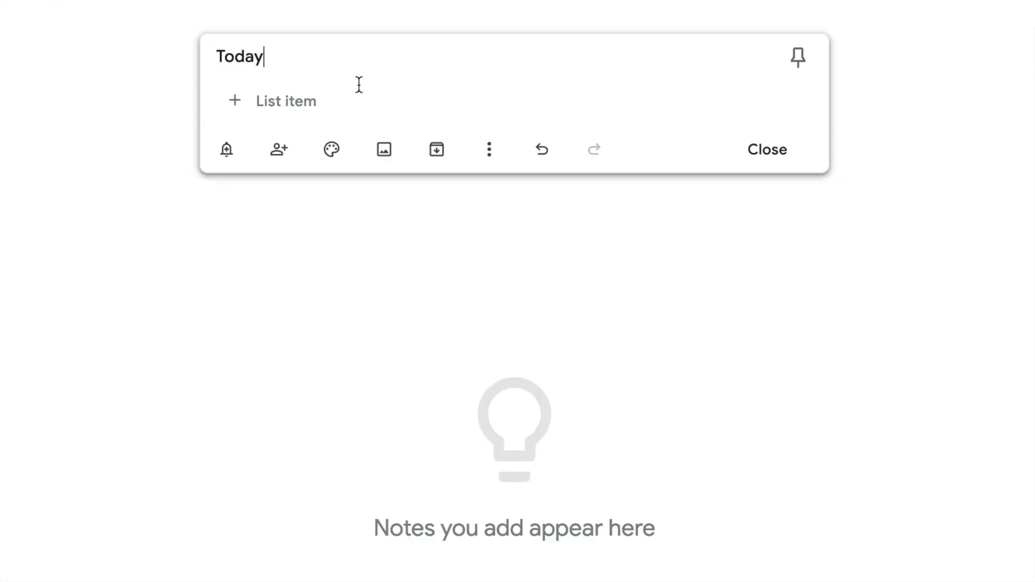
Step: Add the list items "Grade assignments", "Take attendance", "Meet with co-teacher" and "Faculty Meeting" to the Today note
{"action": "left_click", "coordinate": [360, 102]}
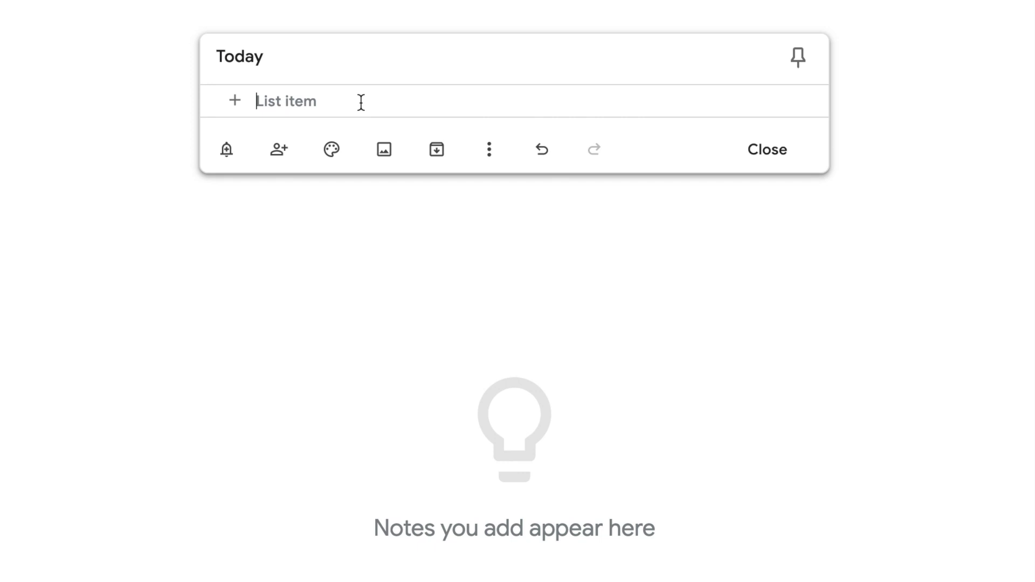
{"action": "type", "text": "G"}
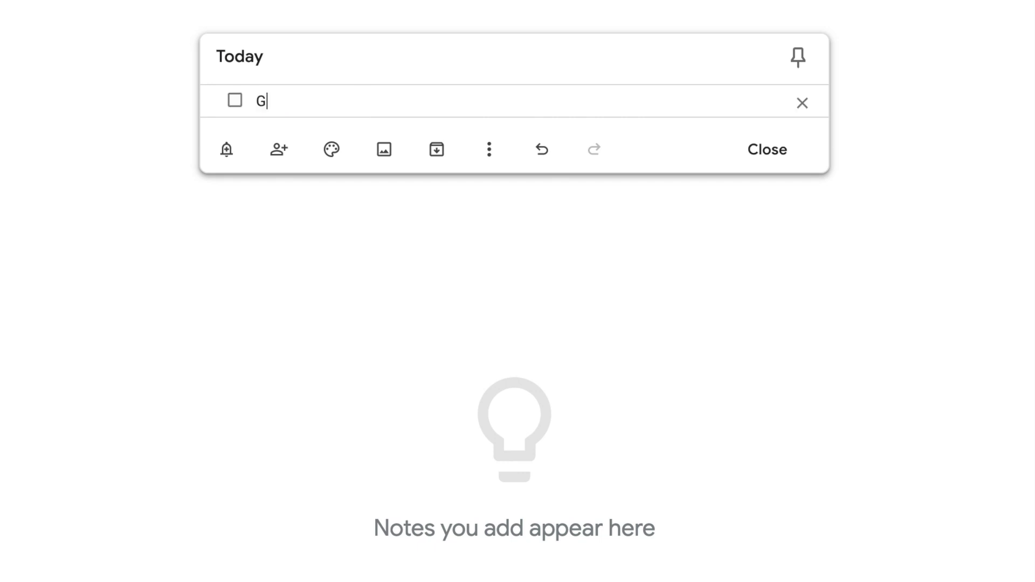
{"action": "type", "text": "rade assignments"}
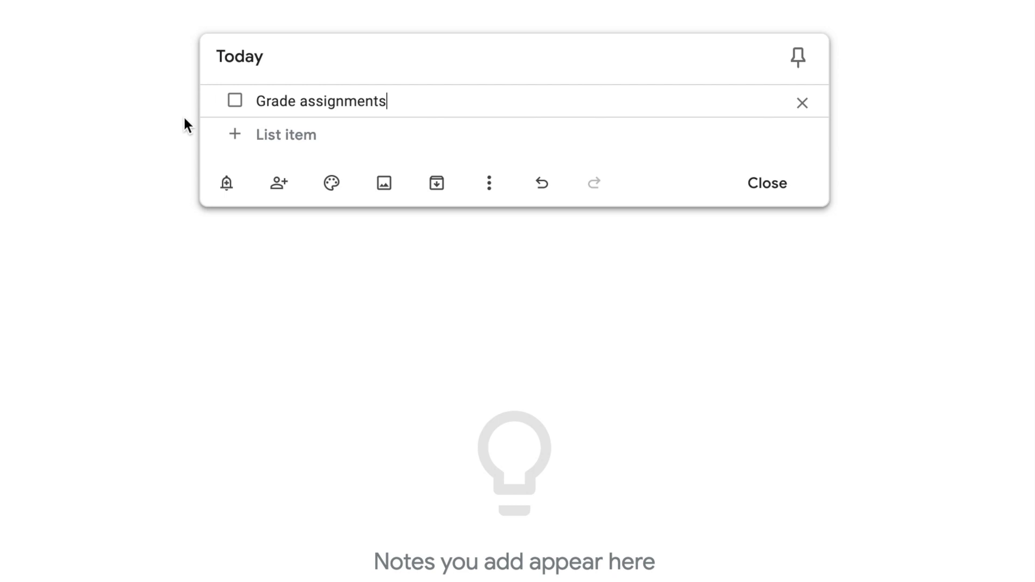
{"action": "left_click", "coordinate": [277, 134]}
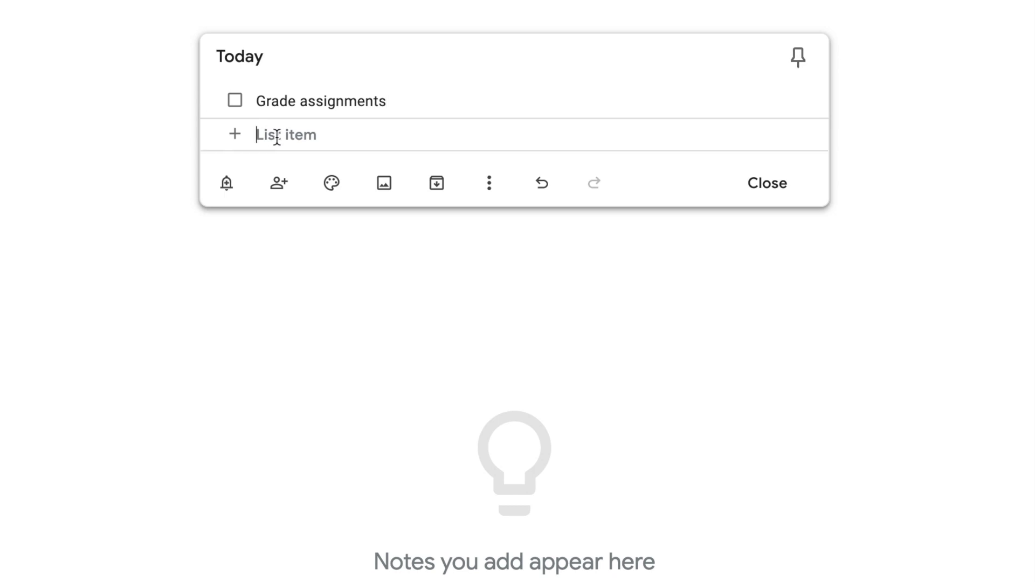
{"action": "type", "text": "Take attendance"}
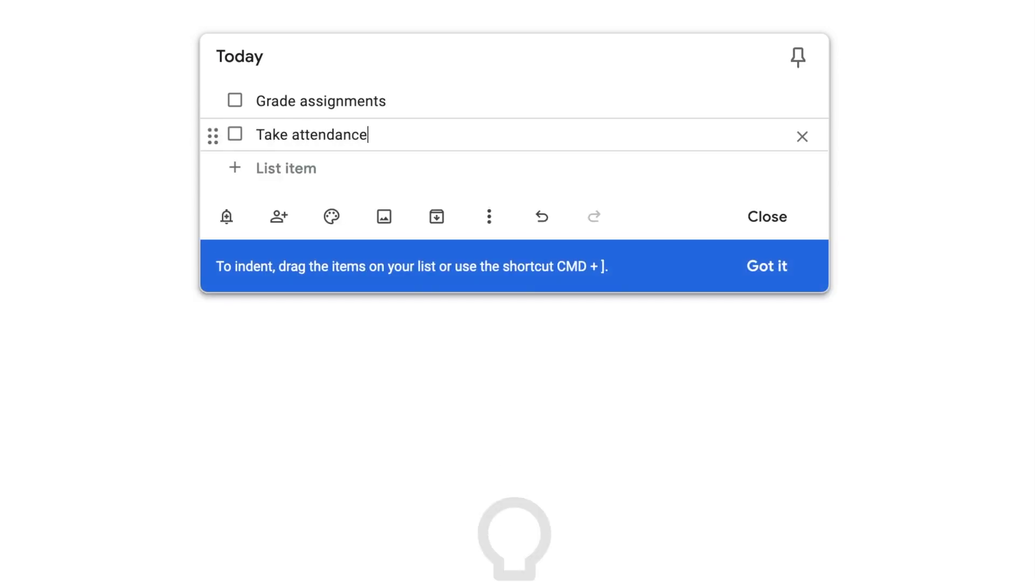
{"action": "left_click", "coordinate": [284, 169]}
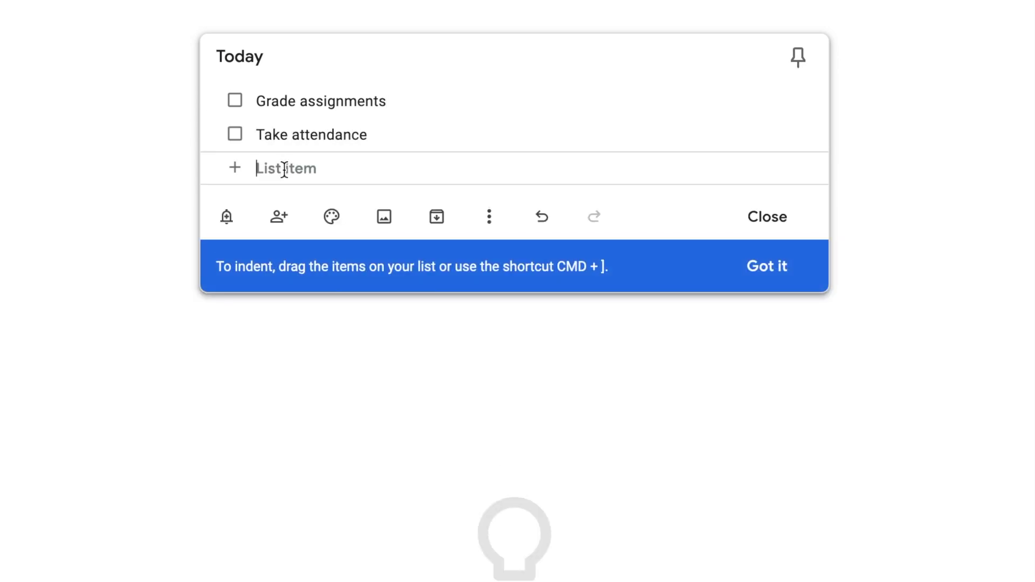
{"action": "type", "text": "Meet with "}
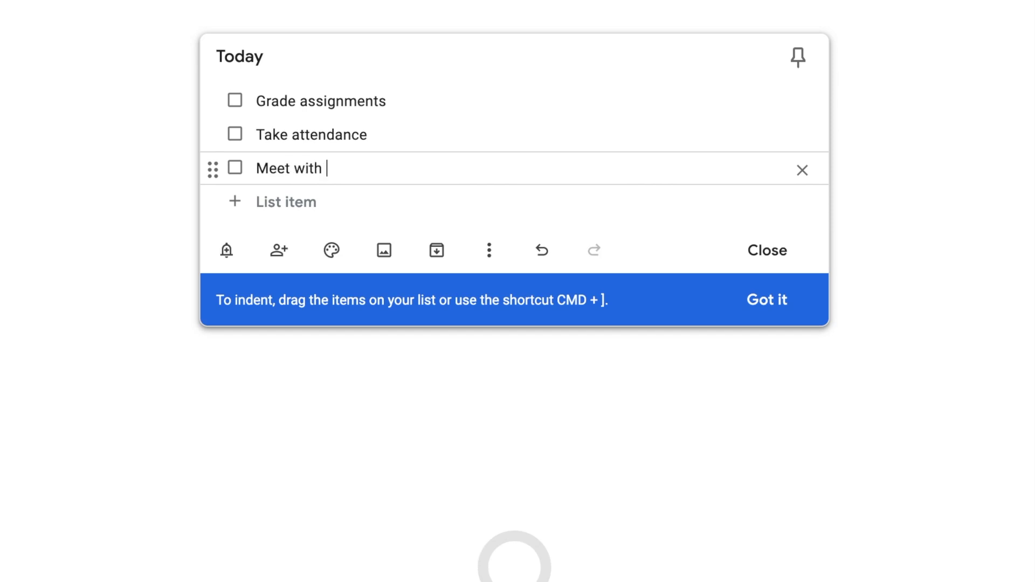
{"action": "type", "text": "co-teacher"}
{"action": "left_click", "coordinate": [284, 198]}
{"action": "type", "text": "Faculty Meeting"}
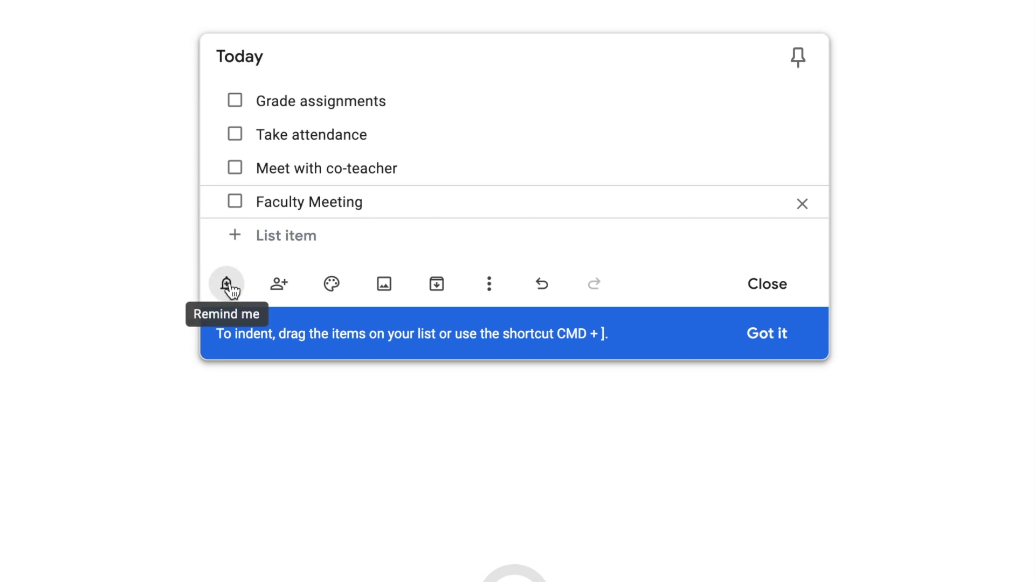
Step: View the collaborator options of the Today note and leave them without sharing it
{"action": "left_click", "coordinate": [288, 294]}
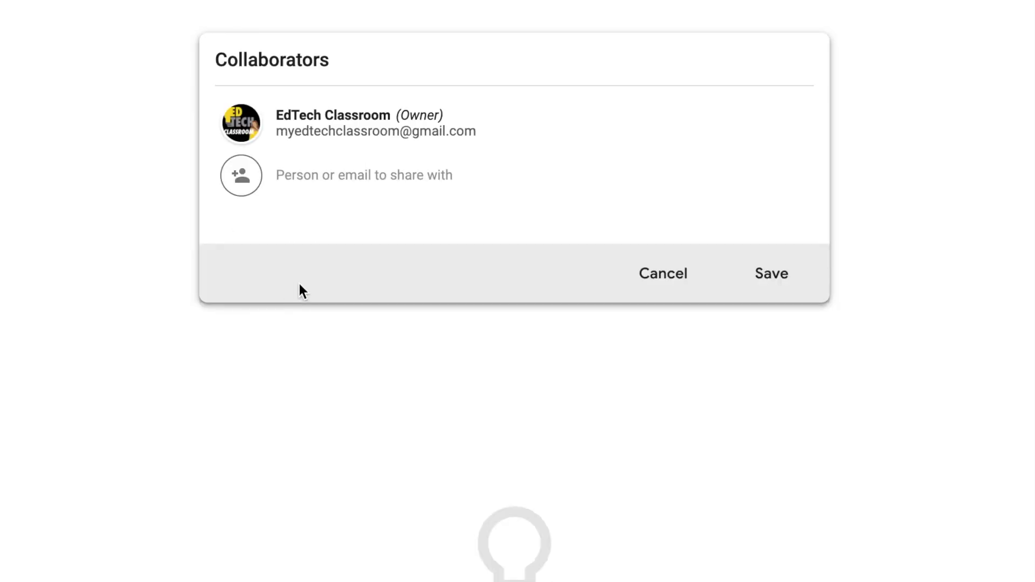
{"action": "left_click", "coordinate": [643, 276]}
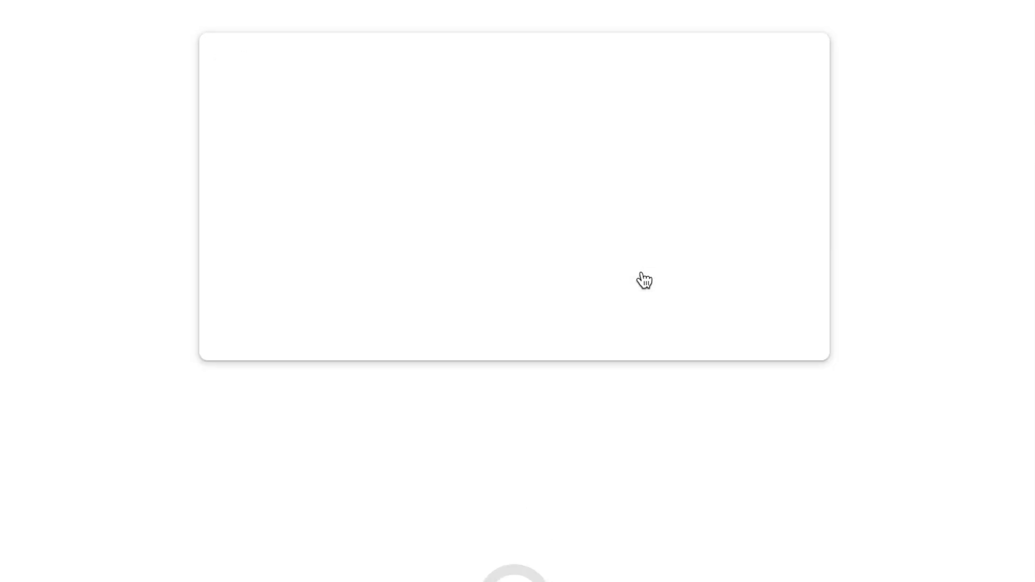
Step: Try red as the Today note's background color and settle on yellow
{"action": "mouse_move", "coordinate": [331, 294]}
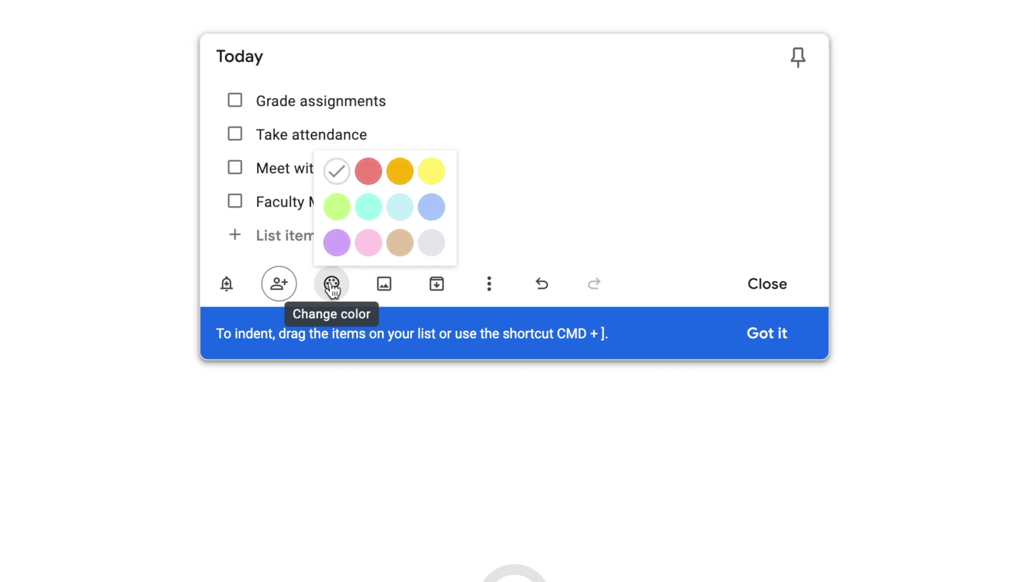
{"action": "left_click", "coordinate": [370, 172]}
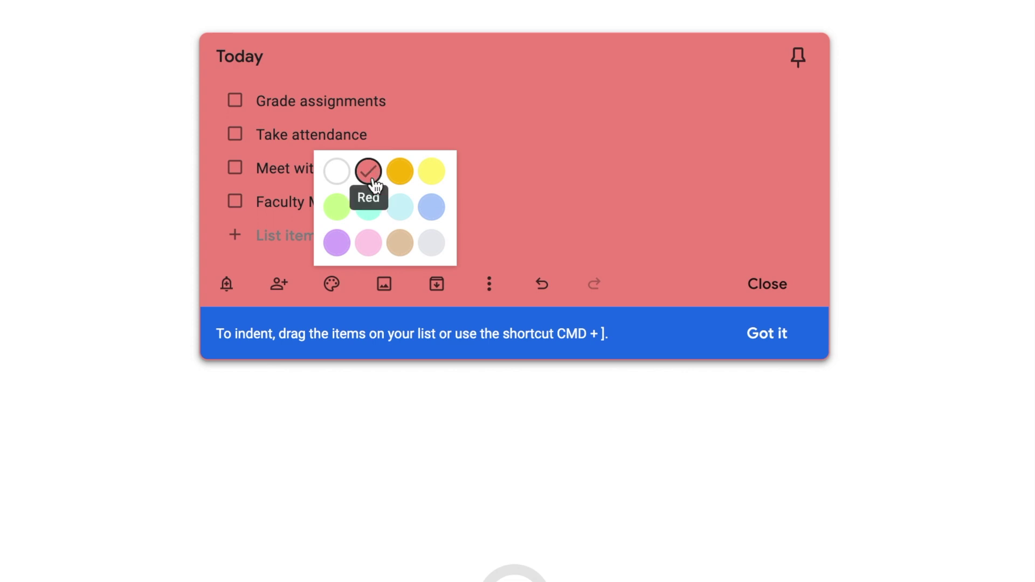
{"action": "left_click", "coordinate": [430, 176]}
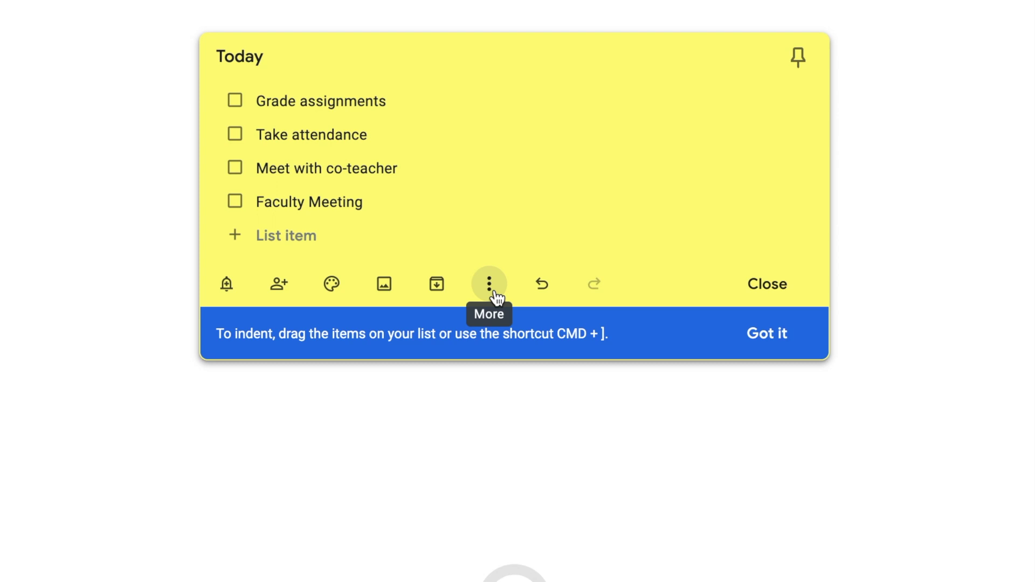
Step: Hide the checkboxes of the Today note, show them again, and reopen the note's further options
{"action": "left_click", "coordinate": [490, 286]}
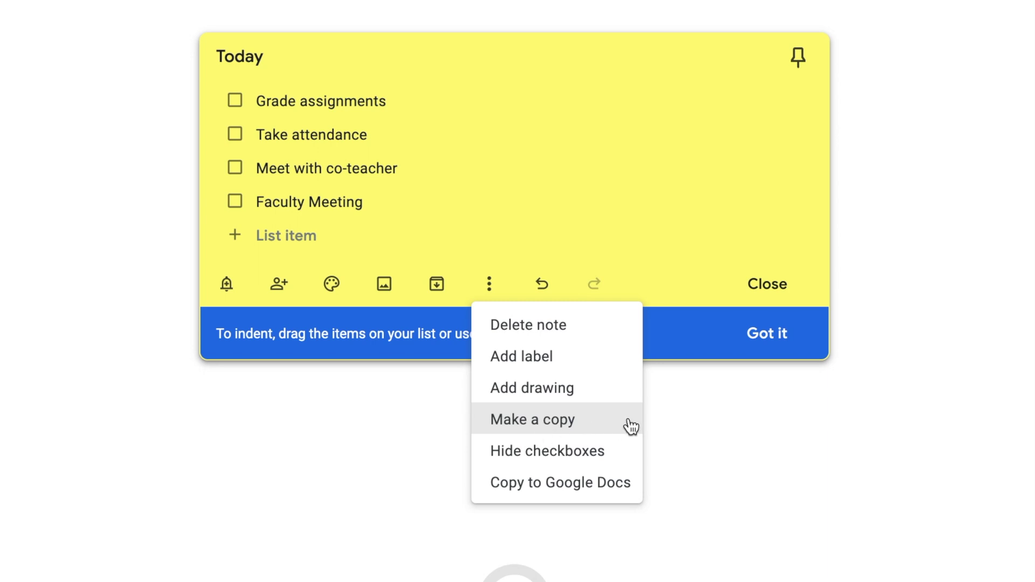
{"action": "left_click", "coordinate": [628, 453]}
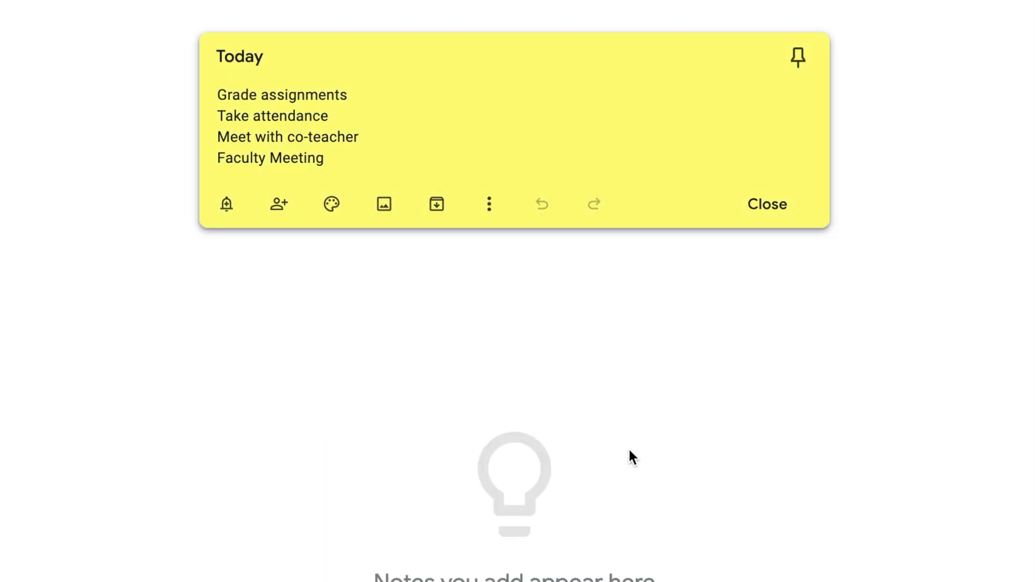
{"action": "left_click", "coordinate": [490, 204]}
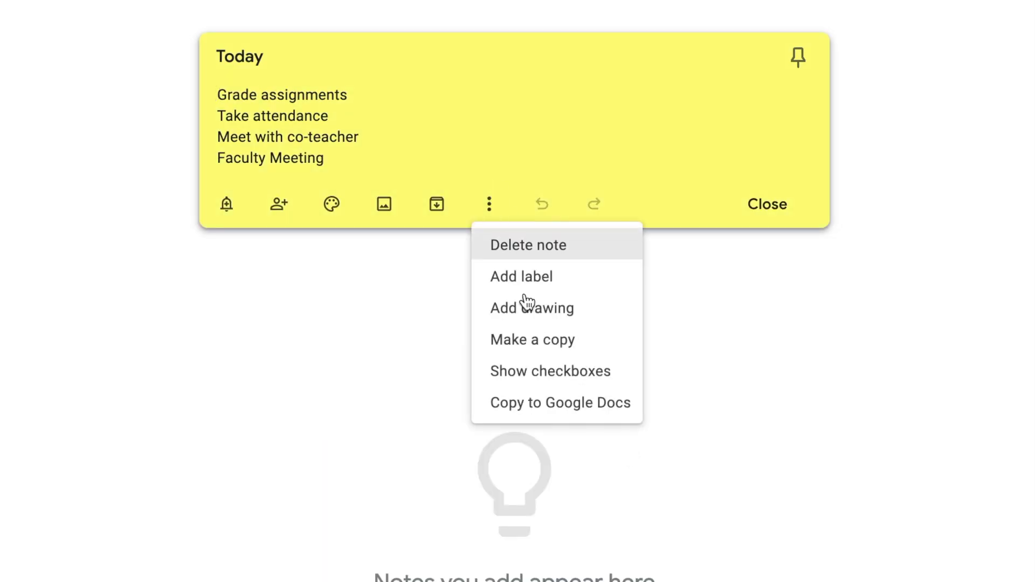
{"action": "left_click", "coordinate": [615, 371]}
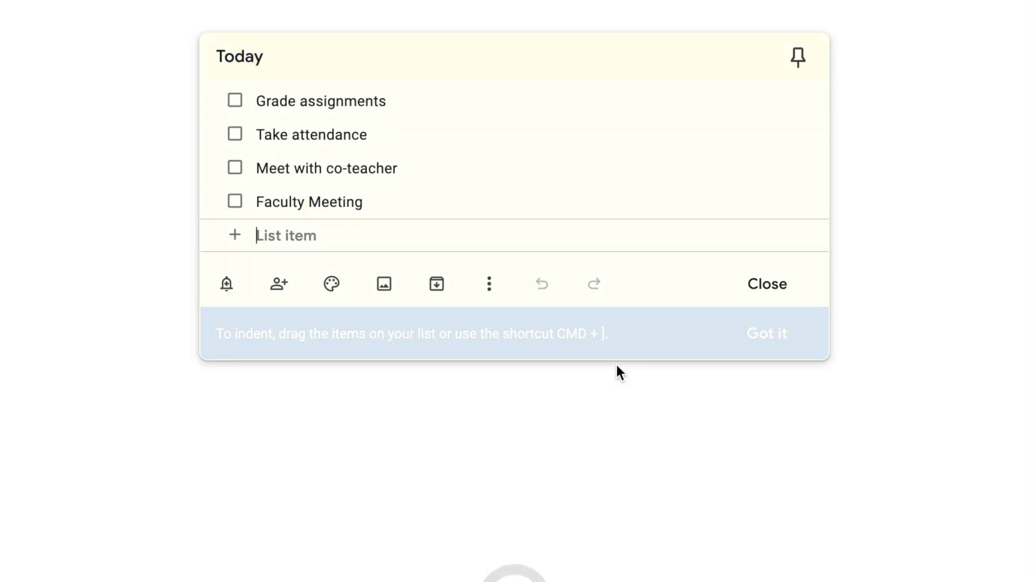
{"action": "left_click", "coordinate": [494, 291]}
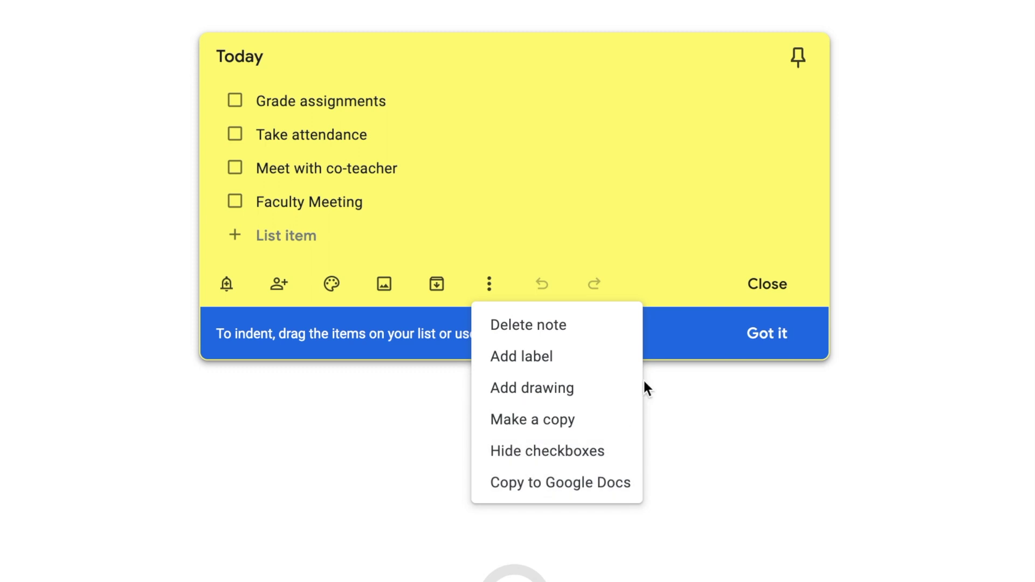
Step: Add a "Meetings" item to the Today list with the indented sub-items "Faculty meeting" and "Meet with co-teacher"
{"action": "left_click", "coordinate": [642, 237]}
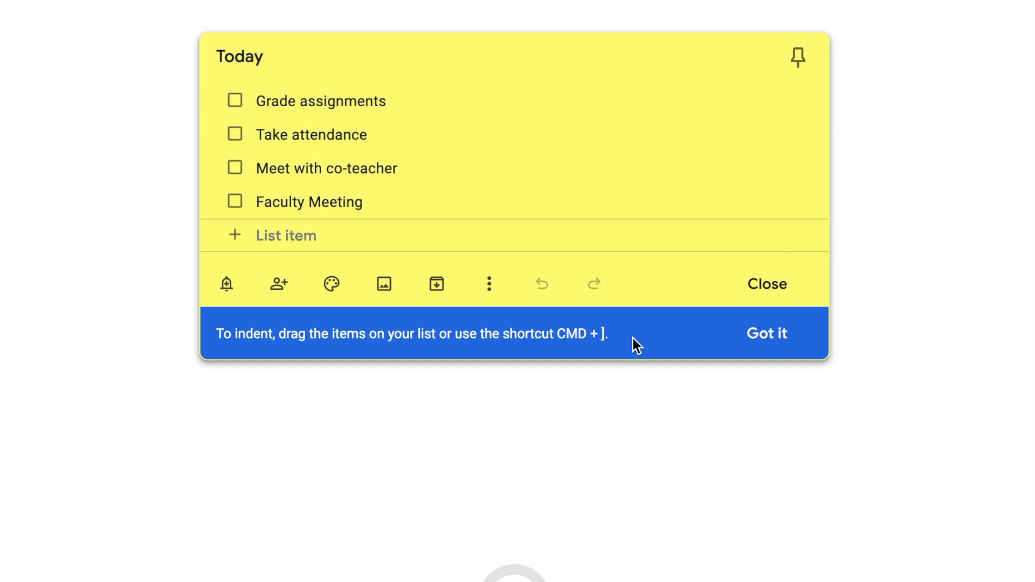
{"action": "type", "text": "Meetings"}
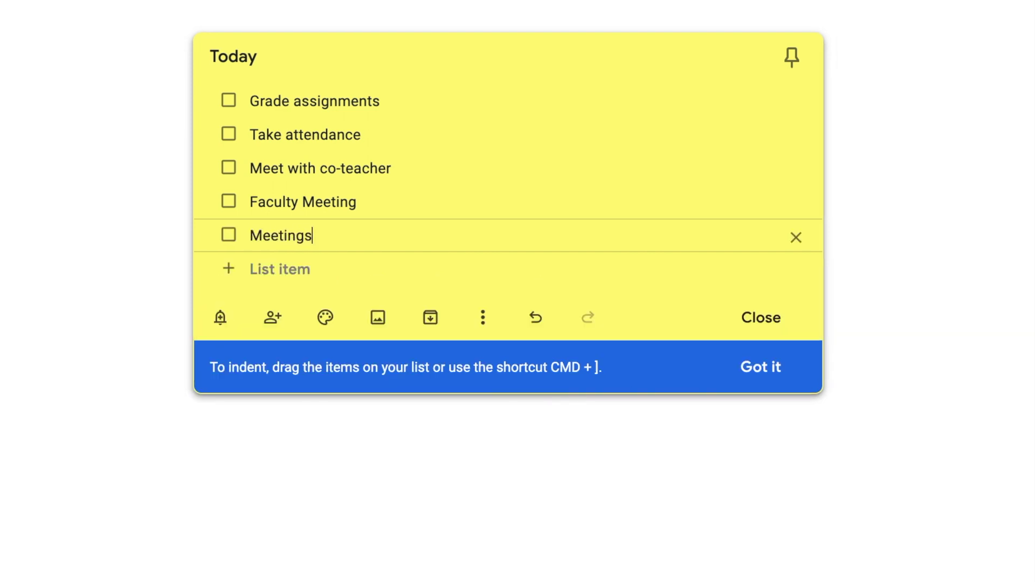
{"action": "left_click", "coordinate": [292, 273]}
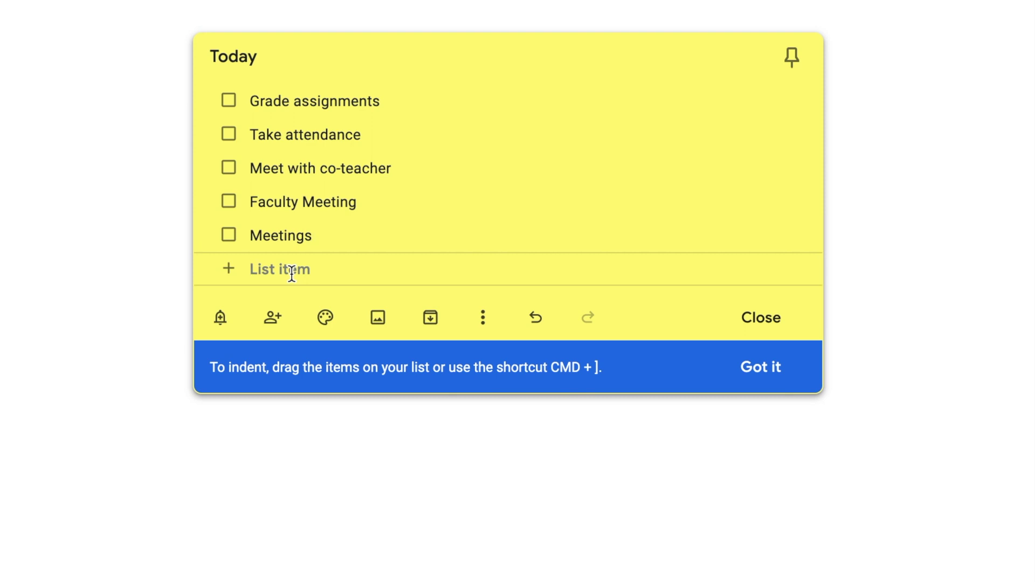
{"action": "key", "text": "Return"}
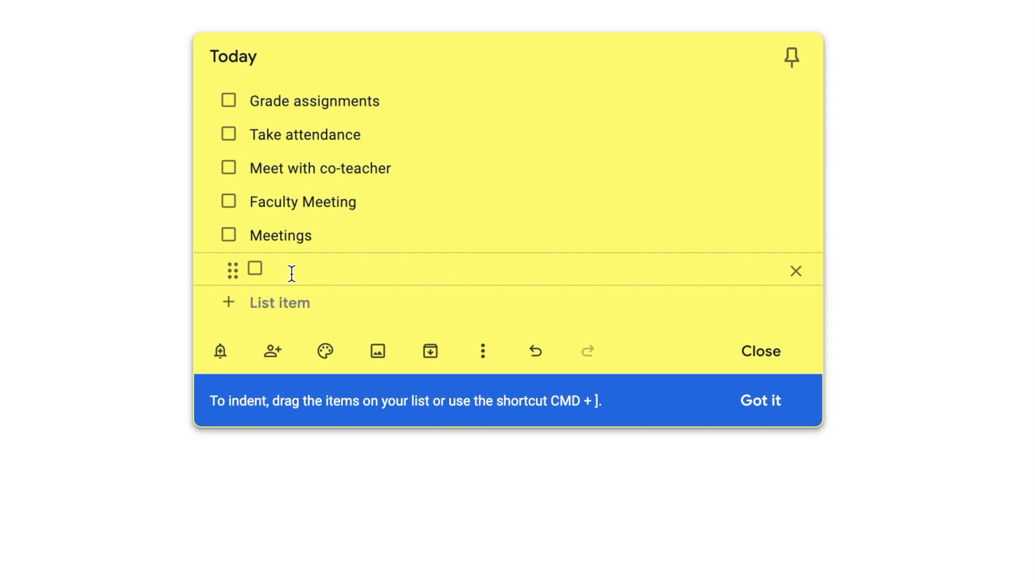
{"action": "type", "text": "Faculty meeting"}
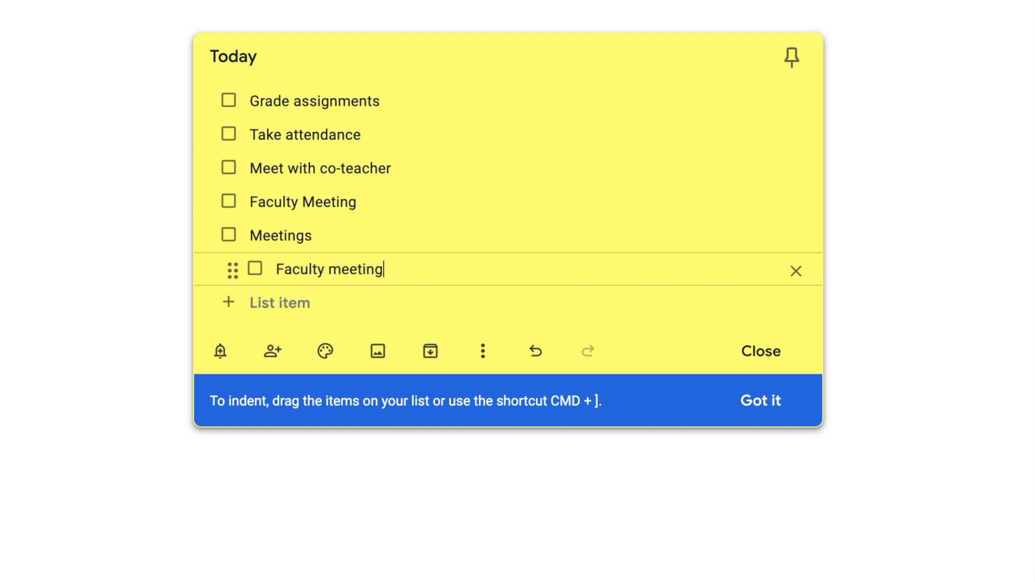
{"action": "left_click", "coordinate": [305, 310]}
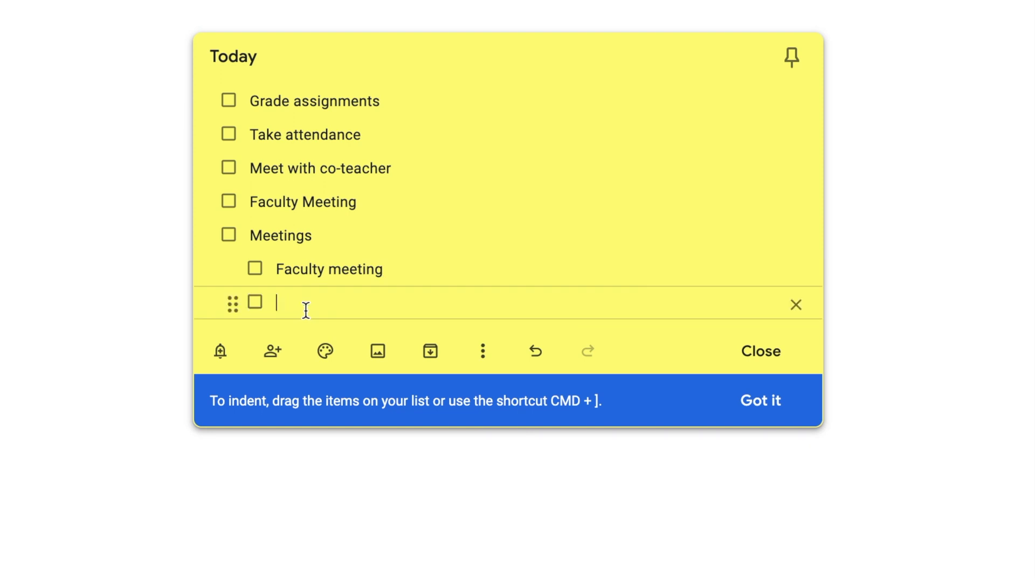
{"action": "key", "text": "Return"}
{"action": "type", "text": "Meet wi"}
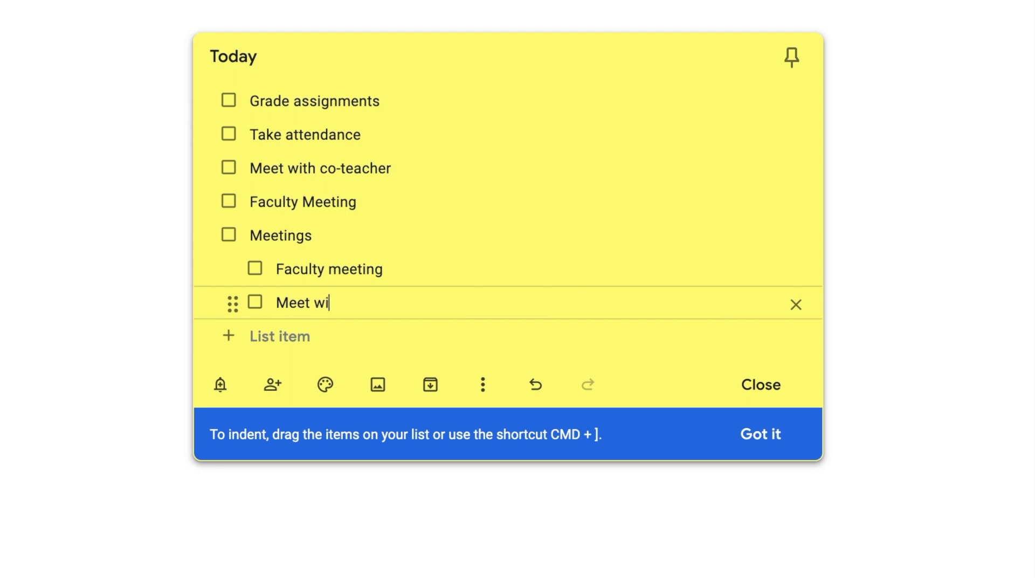
{"action": "type", "text": "th co-teacher"}
Step: Dismiss the tip about indenting list items and close the Today note
{"action": "left_click", "coordinate": [501, 208]}
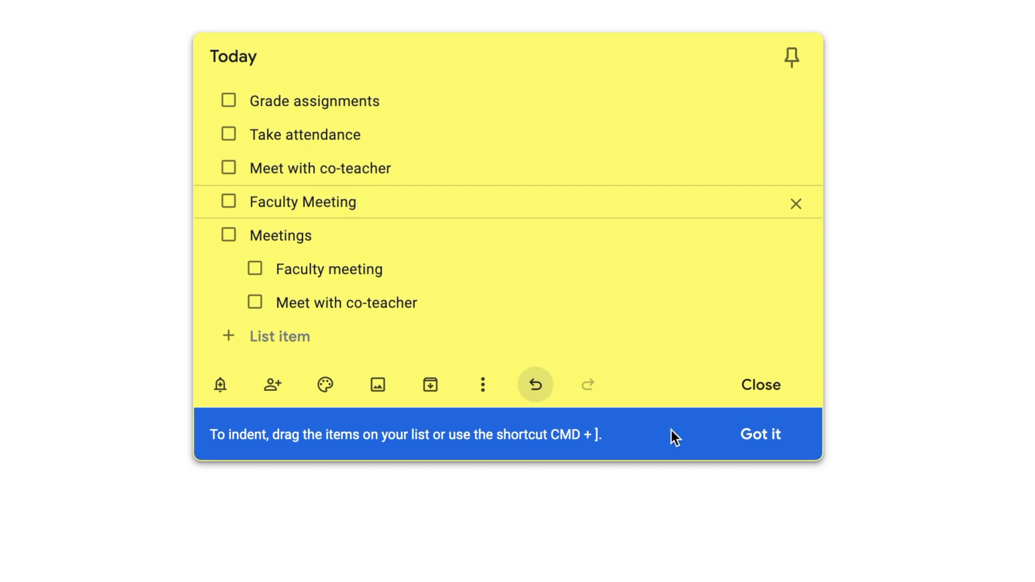
{"action": "left_click", "coordinate": [768, 455]}
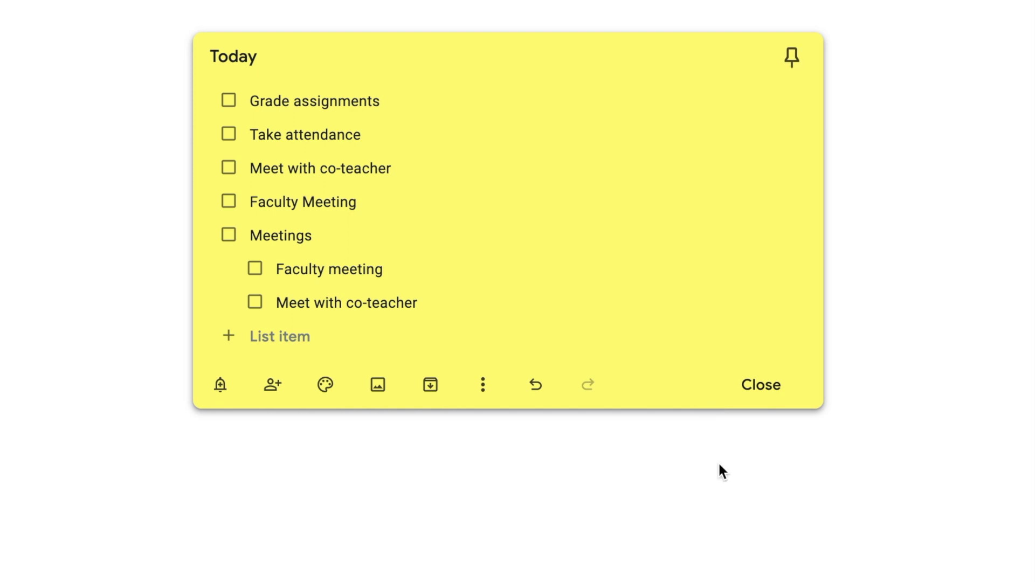
{"action": "left_click", "coordinate": [762, 386]}
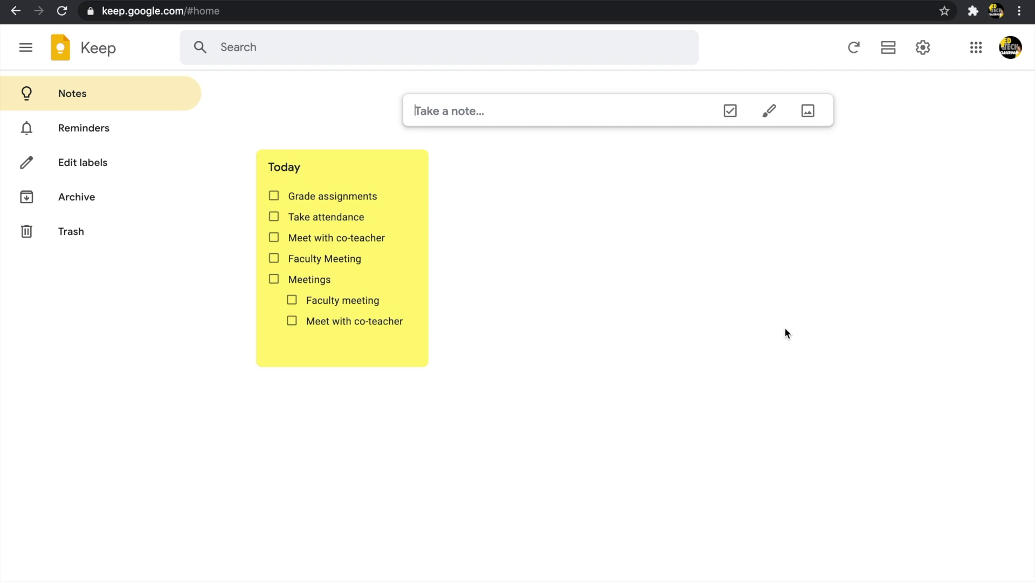
Step: Create another checklist note and title it "Tomorrow"
{"action": "left_click", "coordinate": [730, 111]}
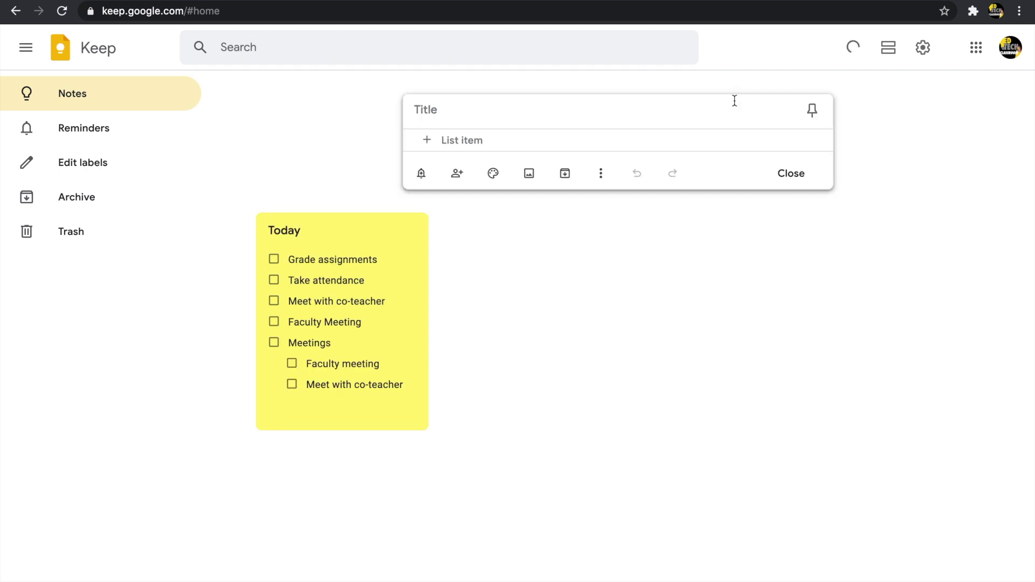
{"action": "left_click", "coordinate": [602, 115]}
{"action": "type", "text": "Tomorrow"}
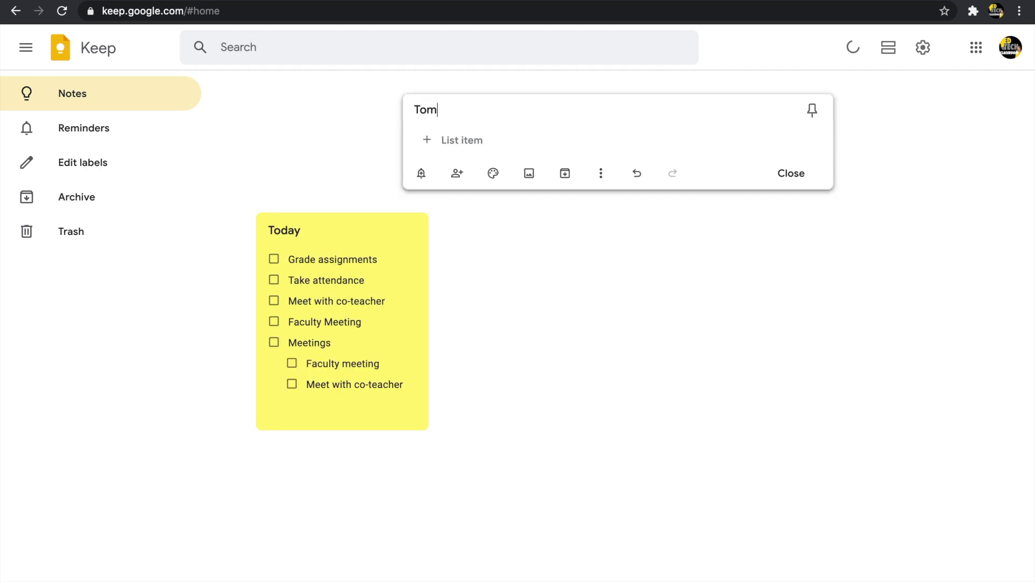
Step: Add the list items "item 1", "item 2" and "item 3" to the Tomorrow note
{"action": "left_click", "coordinate": [597, 142]}
{"action": "type", "text": "item 1"}
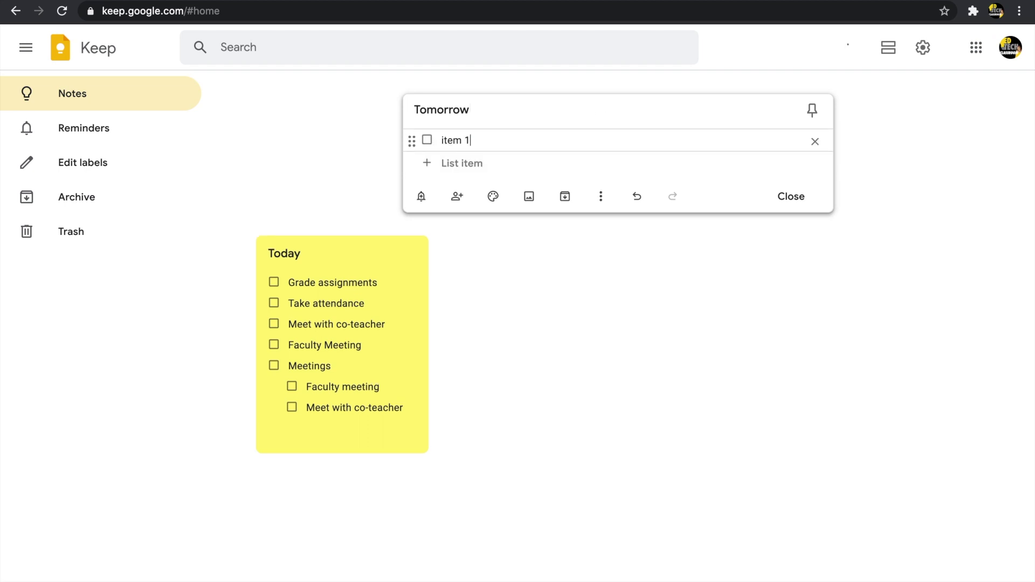
{"action": "key", "text": "Return"}
{"action": "type", "text": "item 2"}
{"action": "key", "text": "Return"}
{"action": "type", "text": "item 3"}
Step: Set the Tomorrow note's background color to Orange and close the note
{"action": "left_click", "coordinate": [493, 242]}
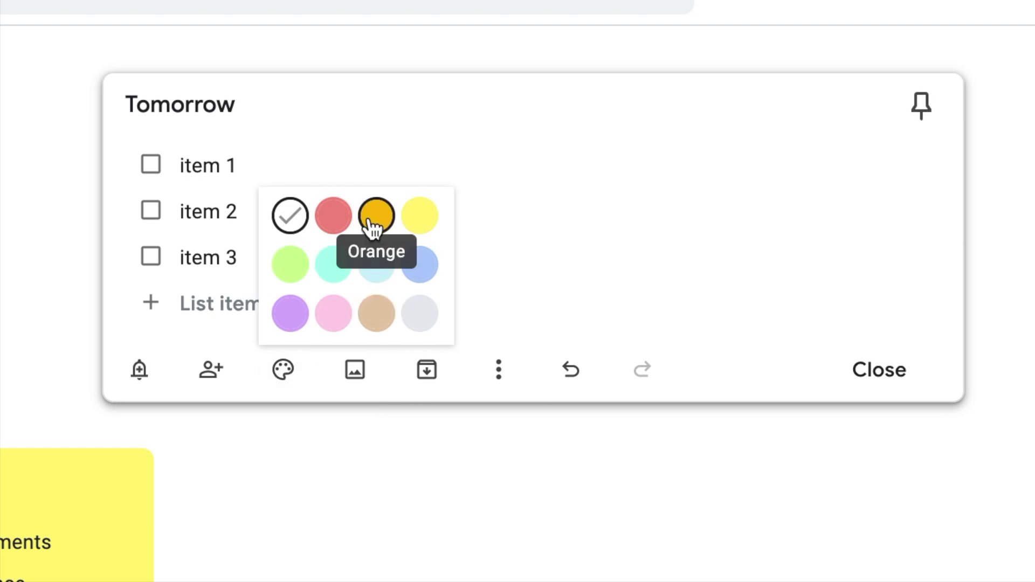
{"action": "left_click", "coordinate": [375, 216]}
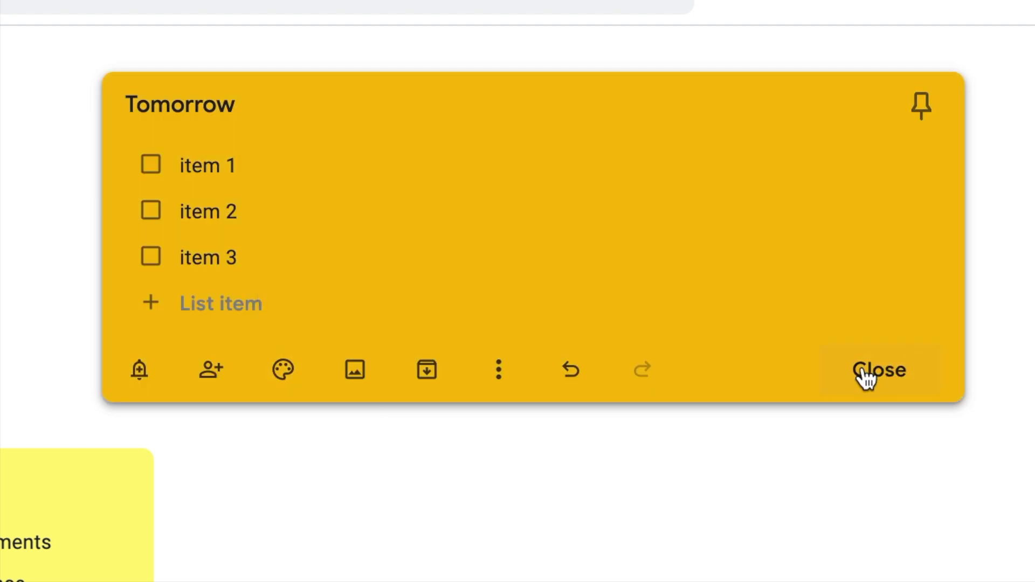
{"action": "left_click", "coordinate": [863, 372]}
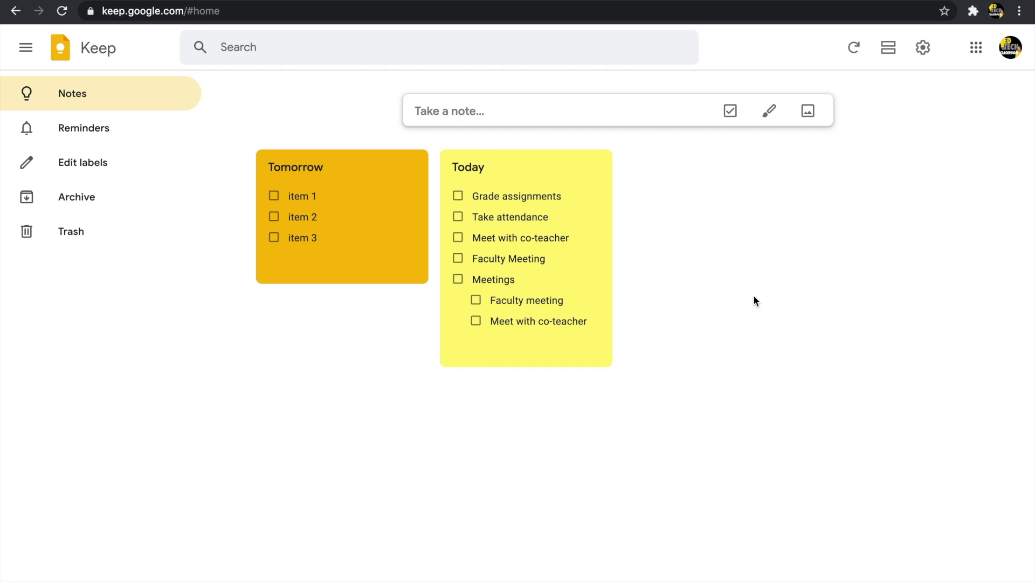
Step: Create a checklist note titled "School" without any list items and close it
{"action": "left_click", "coordinate": [730, 113]}
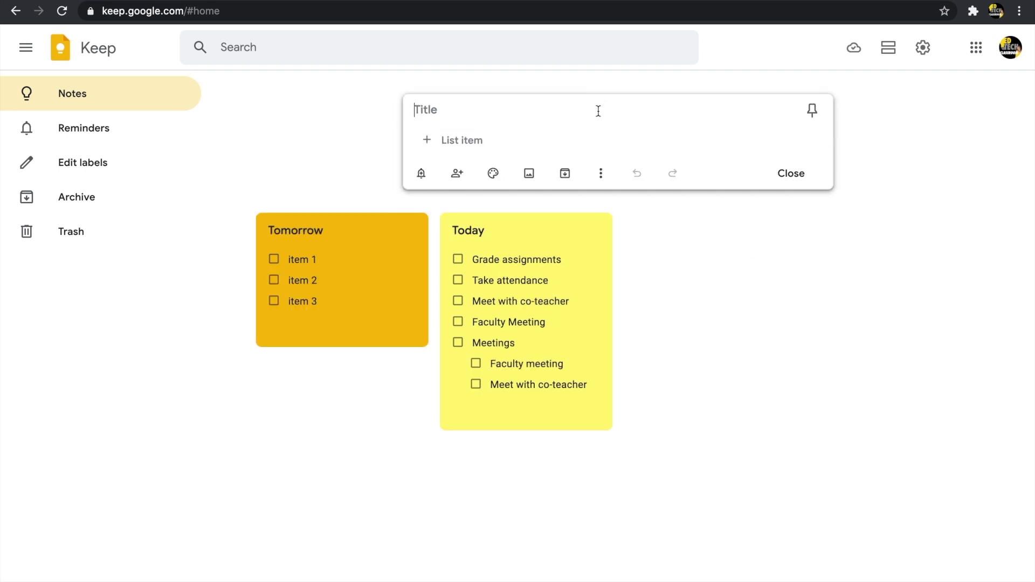
{"action": "type", "text": "School"}
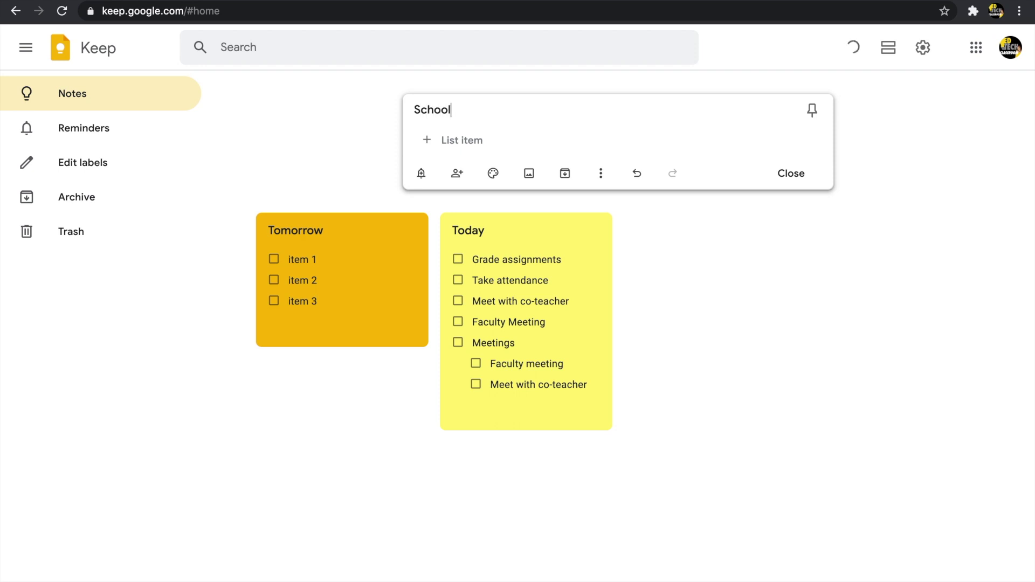
{"action": "left_click", "coordinate": [523, 141]}
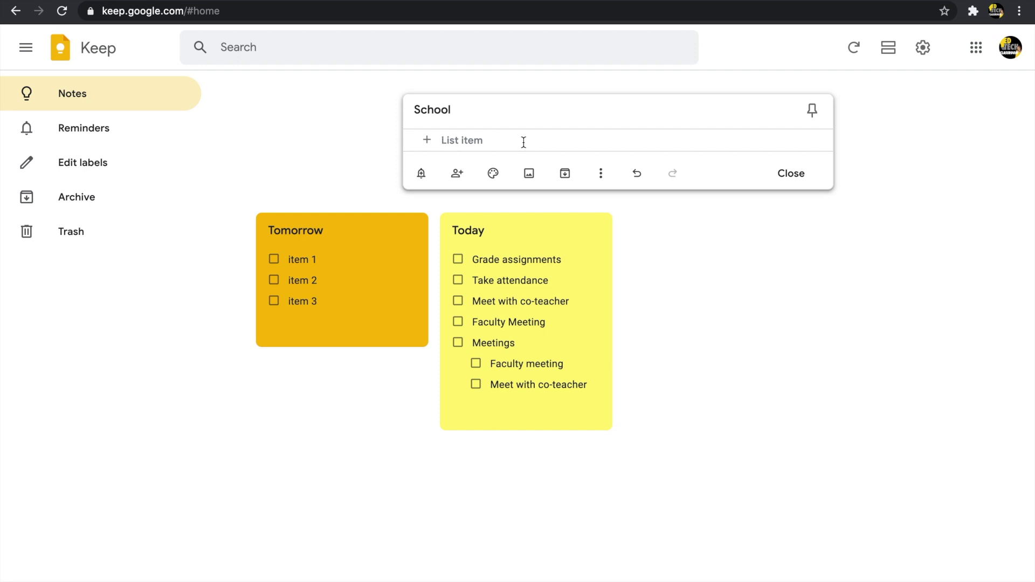
{"action": "left_click", "coordinate": [768, 296]}
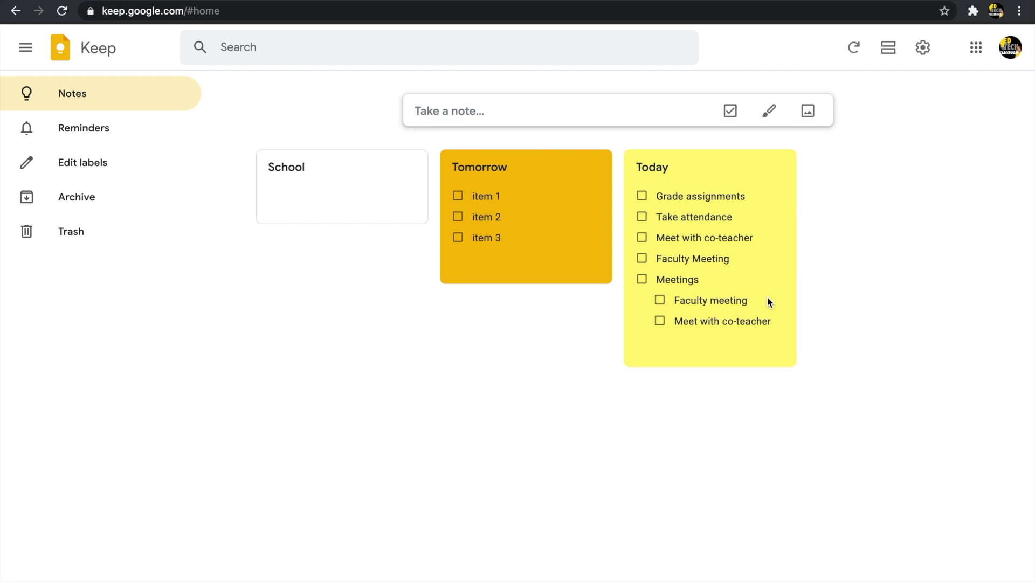
Step: Create a checklist note titled "Tutoring", color it green and close it
{"action": "left_click", "coordinate": [729, 110]}
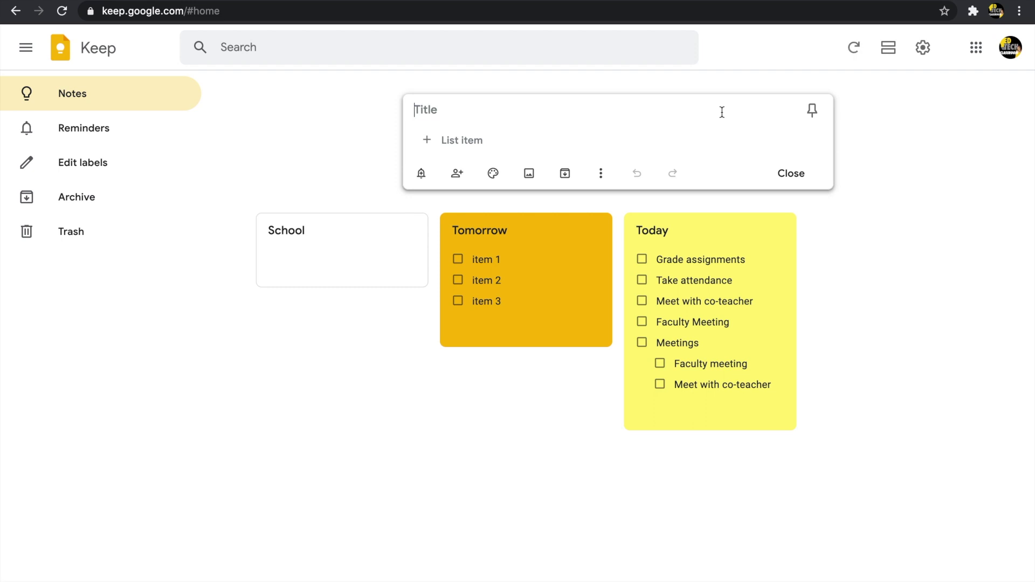
{"action": "type", "text": "Tutoring"}
{"action": "left_click", "coordinate": [716, 150]}
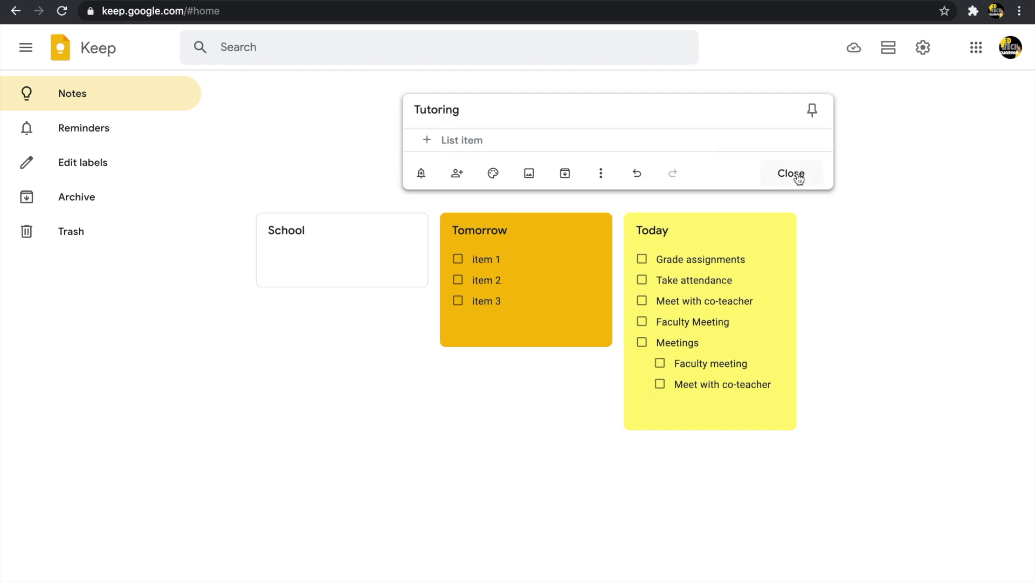
{"action": "mouse_move", "coordinate": [493, 174]}
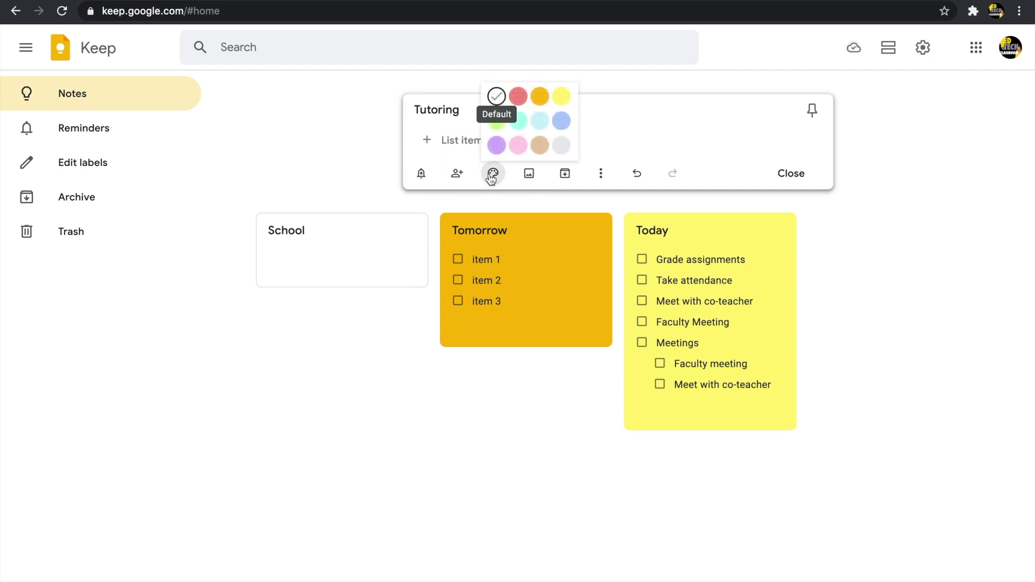
{"action": "left_click", "coordinate": [496, 118]}
{"action": "left_click", "coordinate": [785, 182]}
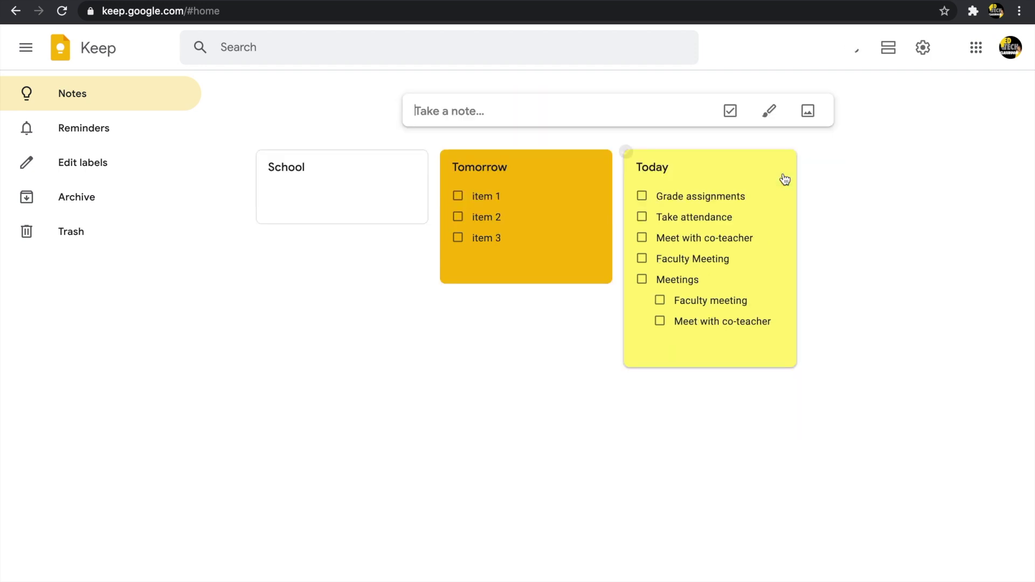
Step: Create a plain text note titled "Personal", color it purple and close it
{"action": "left_click", "coordinate": [572, 116]}
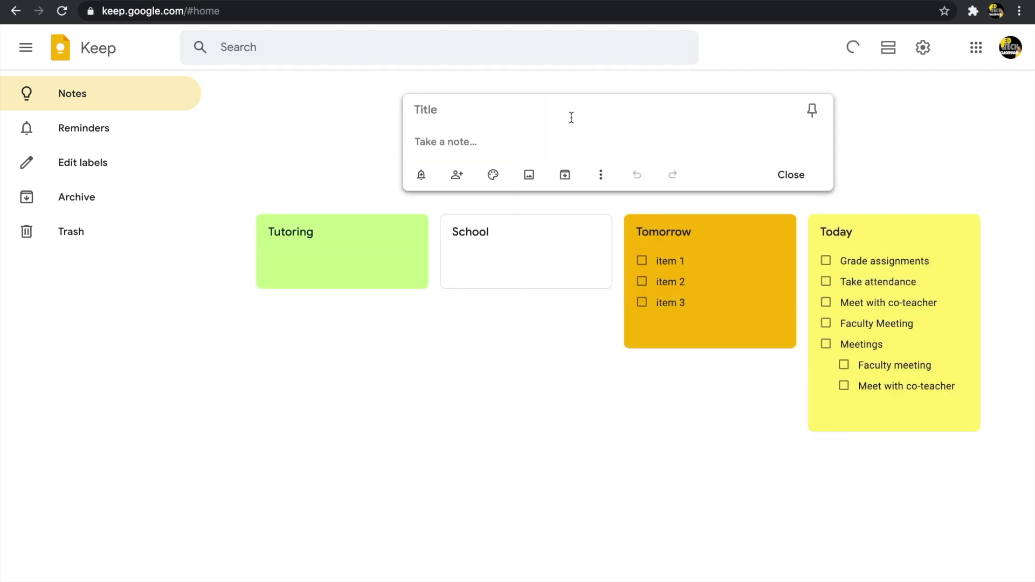
{"action": "type", "text": "Personal"}
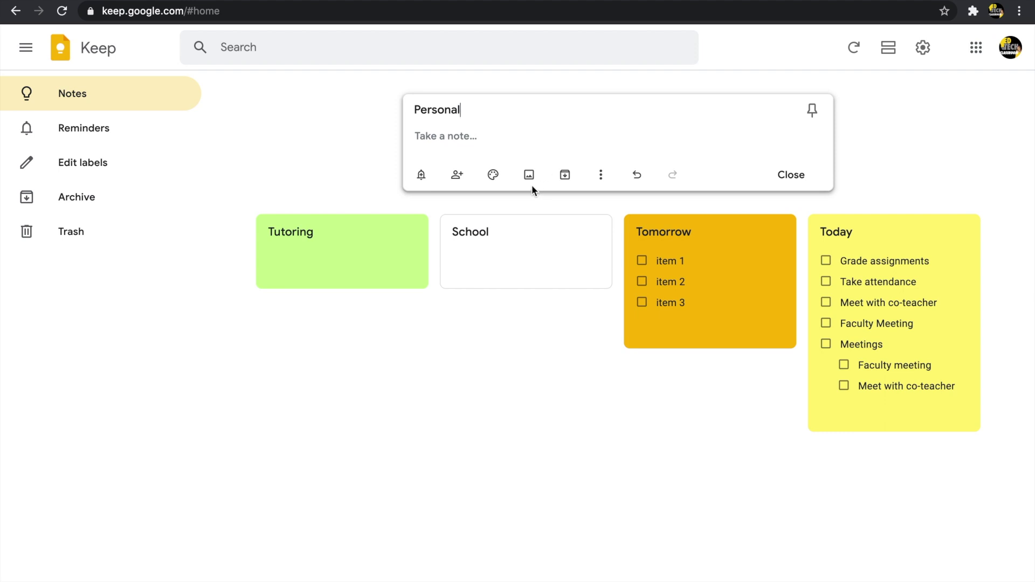
{"action": "mouse_move", "coordinate": [493, 175]}
{"action": "left_click", "coordinate": [496, 146]}
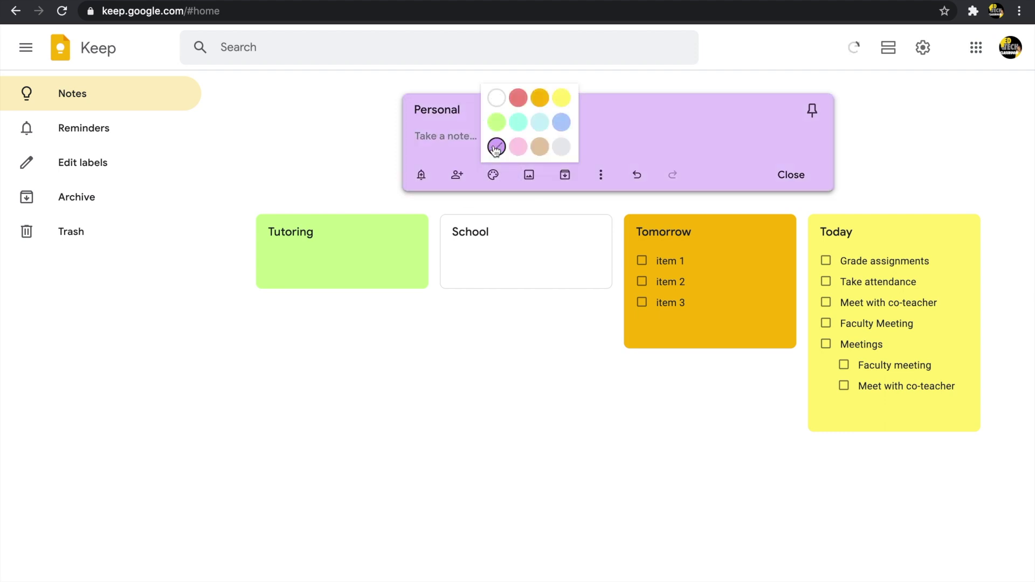
{"action": "left_click", "coordinate": [799, 175]}
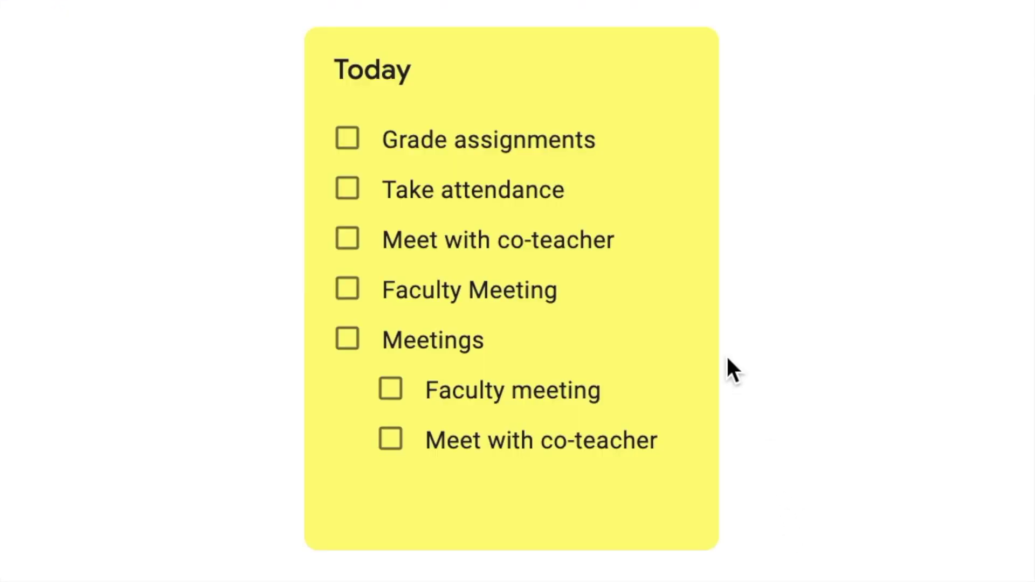
Step: Pin the Today note above the other notes
{"action": "mouse_move", "coordinate": [646, 88]}
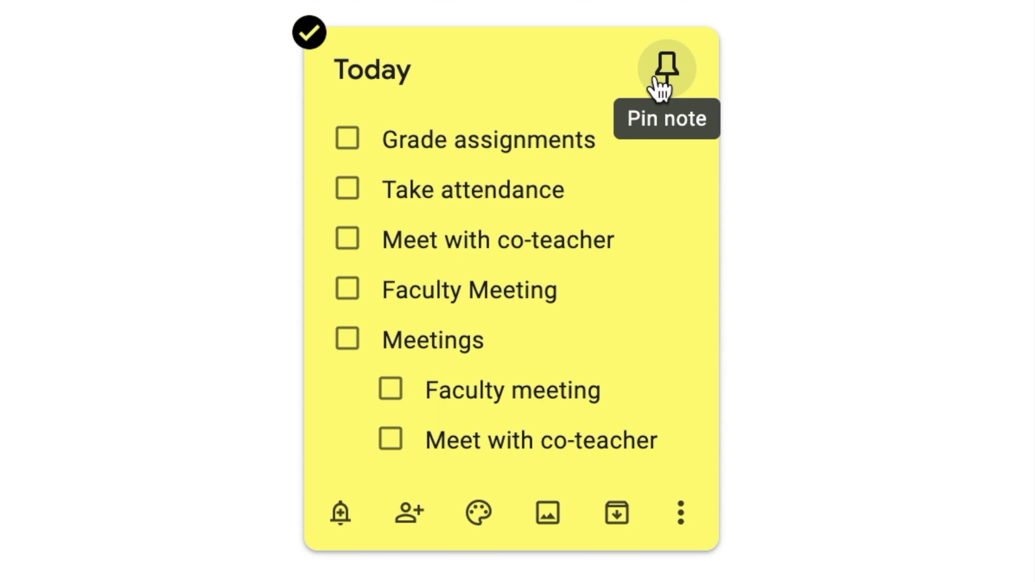
{"action": "left_click", "coordinate": [655, 80]}
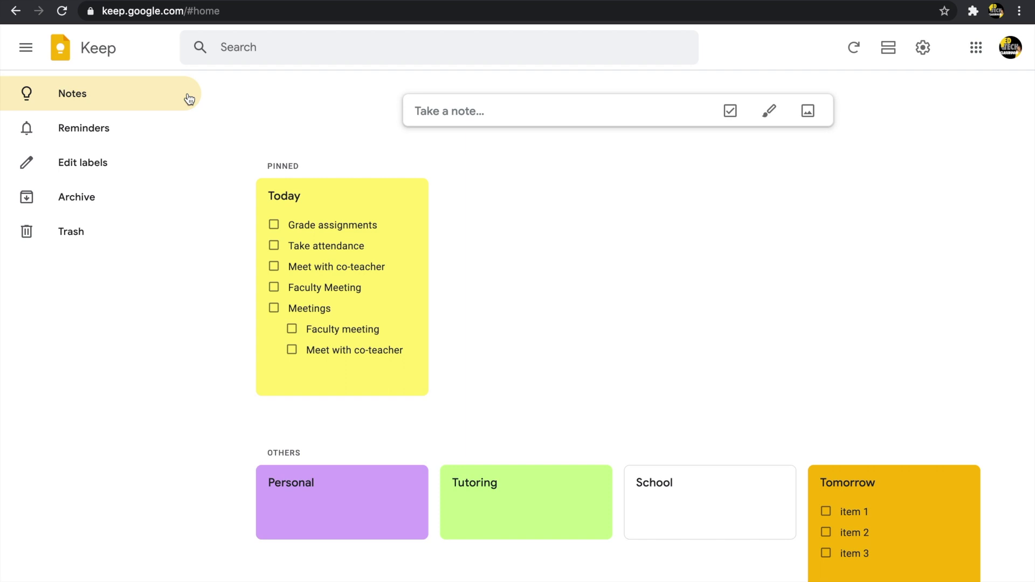
Step: View the reminders page and create a new label named "Meetings"
{"action": "left_click", "coordinate": [184, 125]}
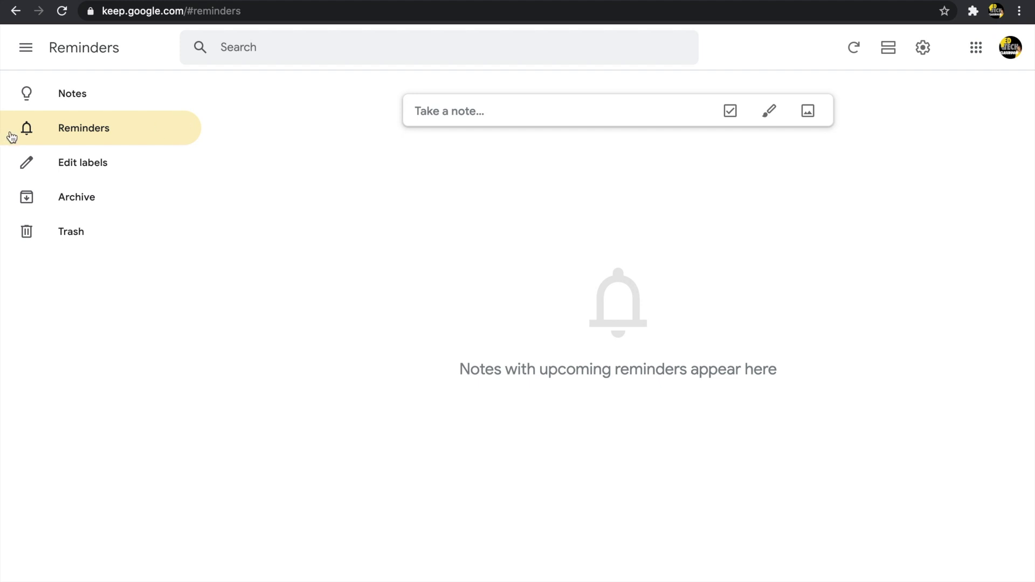
{"action": "left_click", "coordinate": [156, 171]}
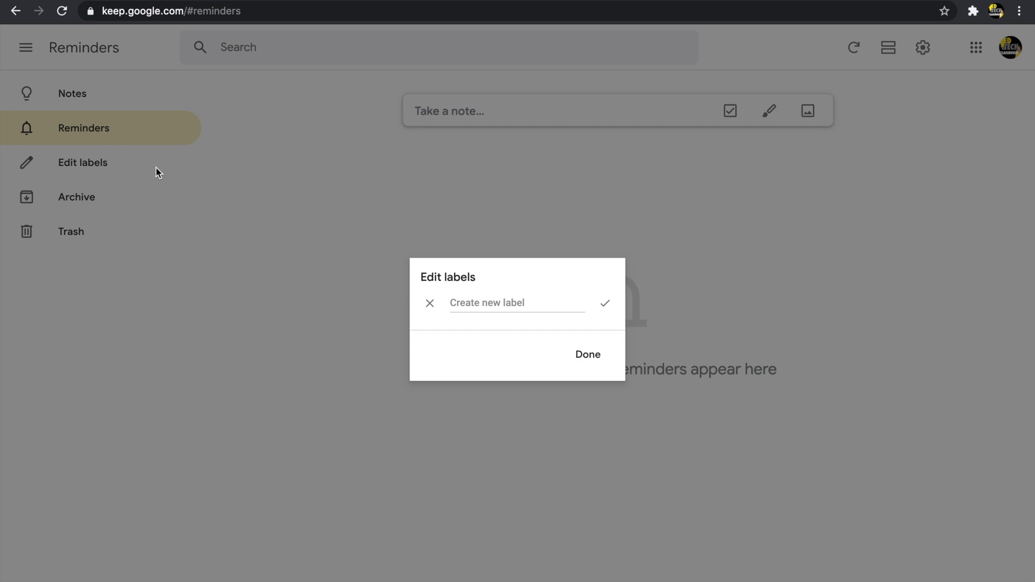
{"action": "type", "text": "Meetings"}
{"action": "left_click", "coordinate": [606, 301]}
{"action": "left_click", "coordinate": [590, 370]}
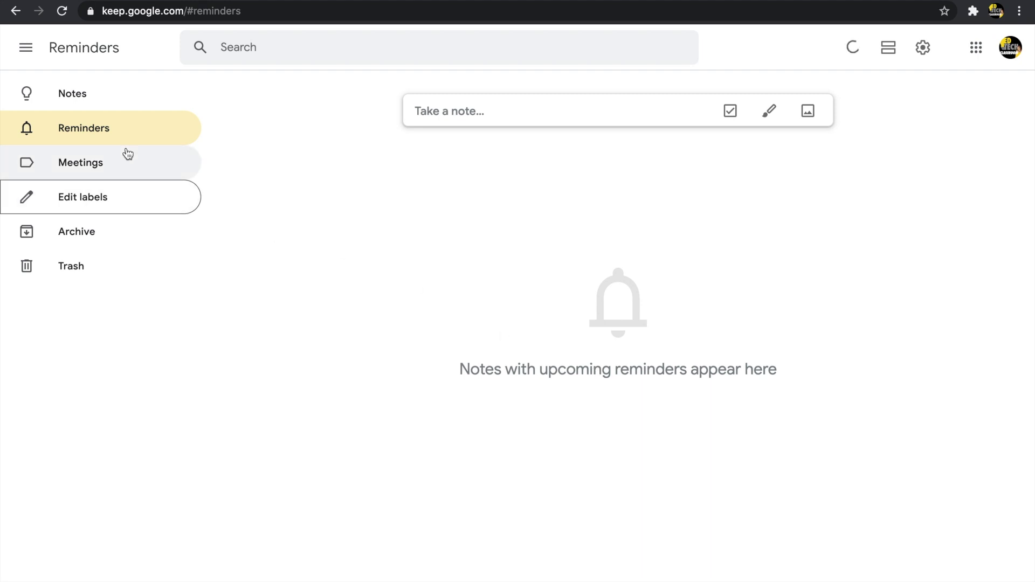
Step: Return to the notes overview and apply the "Meetings" label to the School note
{"action": "left_click", "coordinate": [121, 103]}
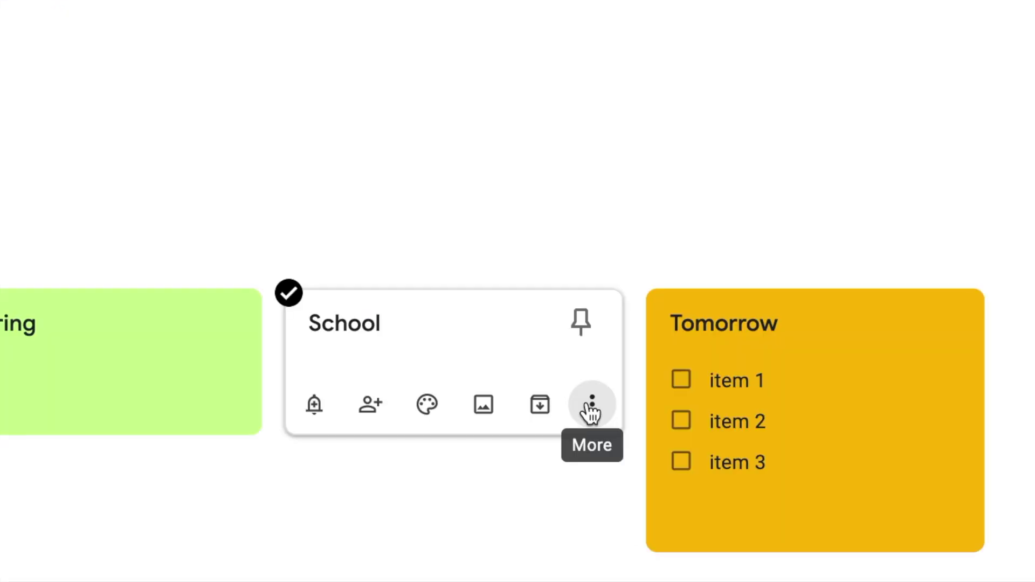
{"action": "left_click", "coordinate": [591, 408]}
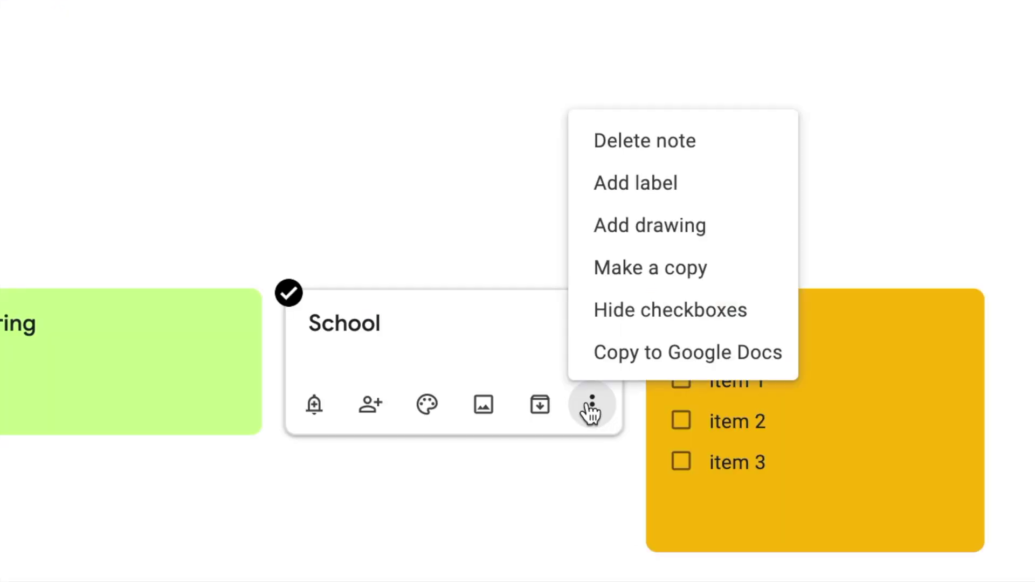
{"action": "left_click", "coordinate": [621, 189]}
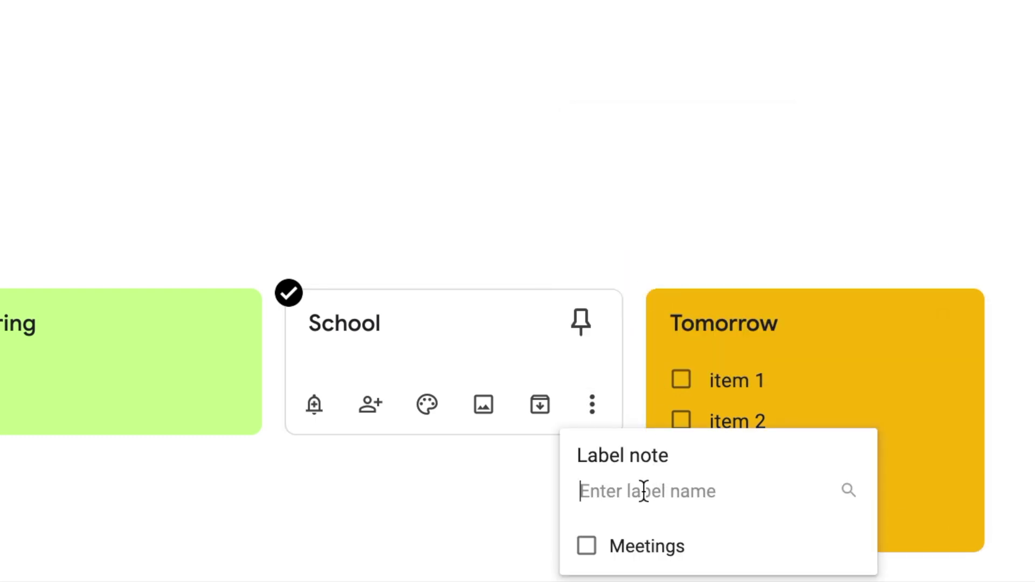
{"action": "left_click", "coordinate": [585, 547]}
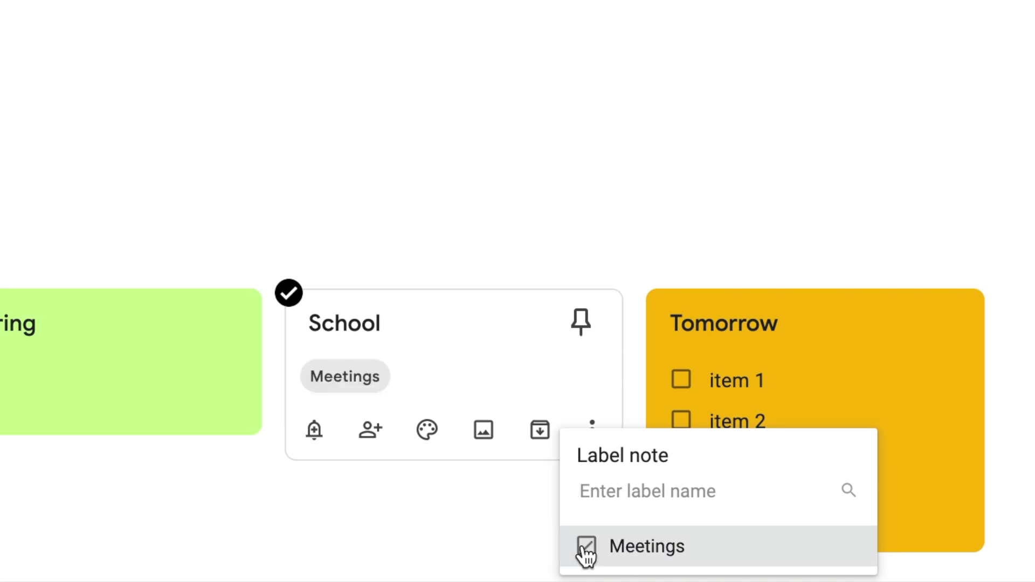
{"action": "left_click", "coordinate": [579, 175]}
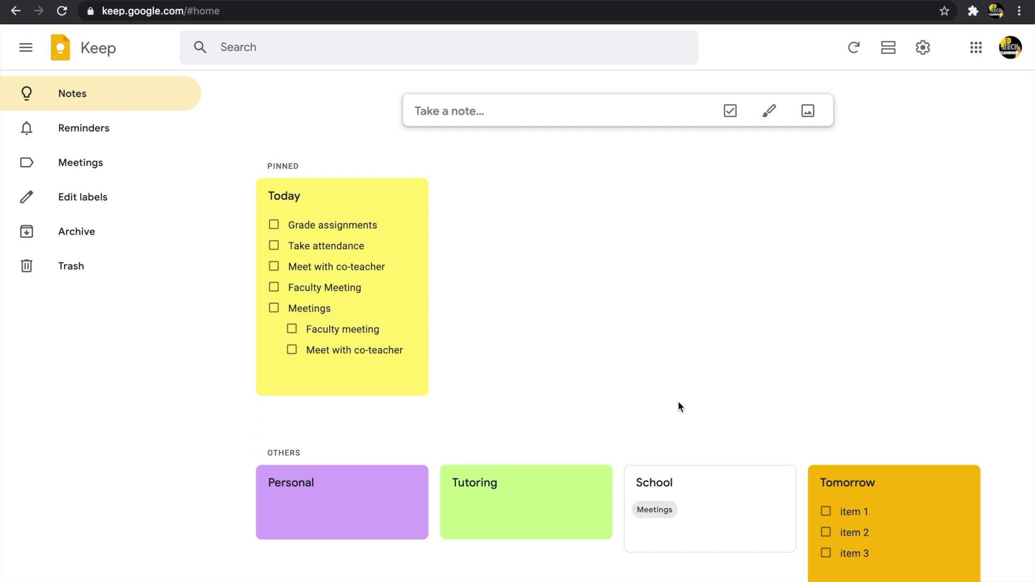
Step: Archive the School note and open the archived notes
{"action": "mouse_move", "coordinate": [763, 501]}
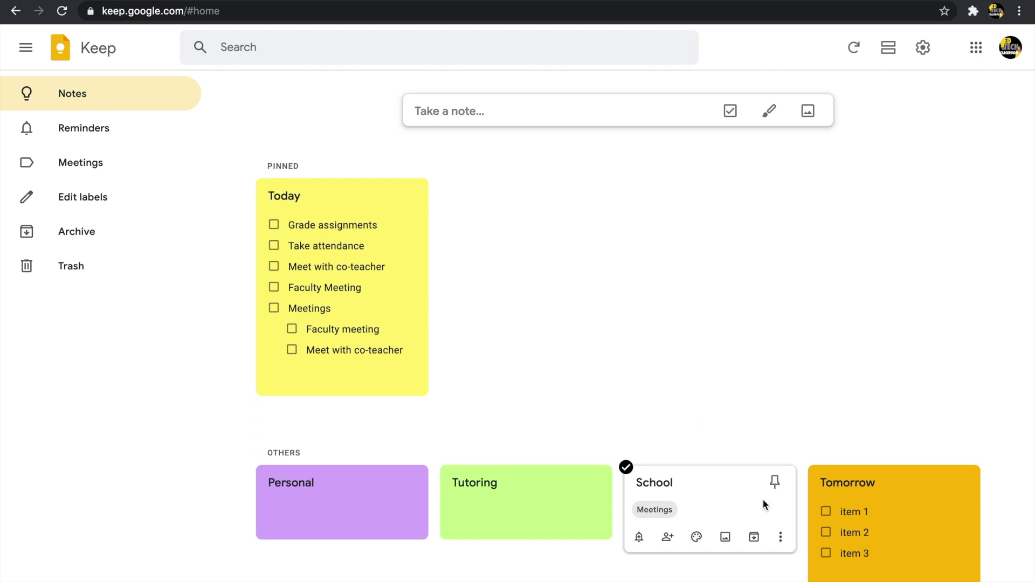
{"action": "left_click", "coordinate": [753, 545]}
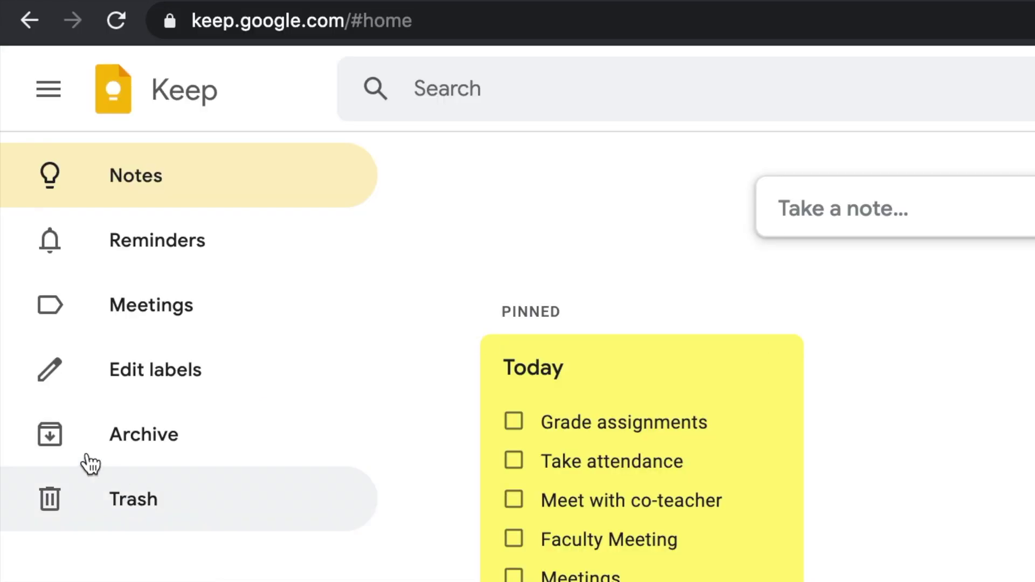
{"action": "left_click", "coordinate": [41, 235]}
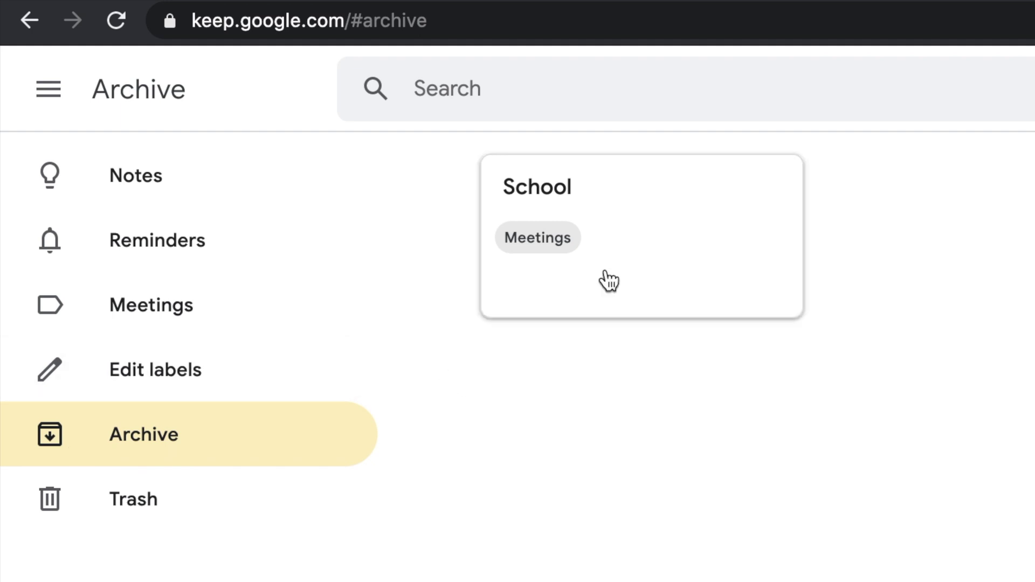
Step: Unarchive the School note and return to the notes overview
{"action": "mouse_move", "coordinate": [615, 280]}
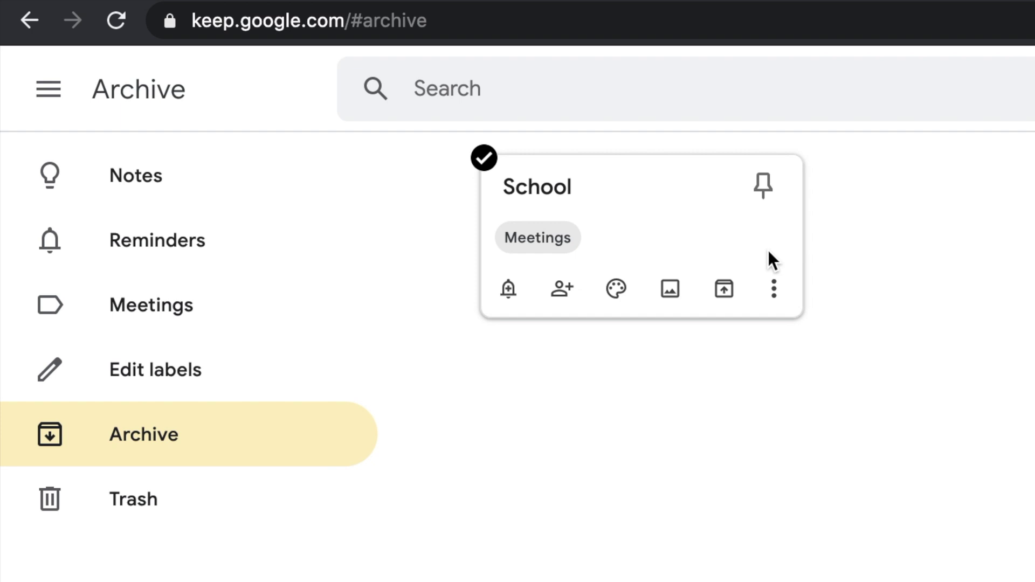
{"action": "left_click", "coordinate": [732, 302]}
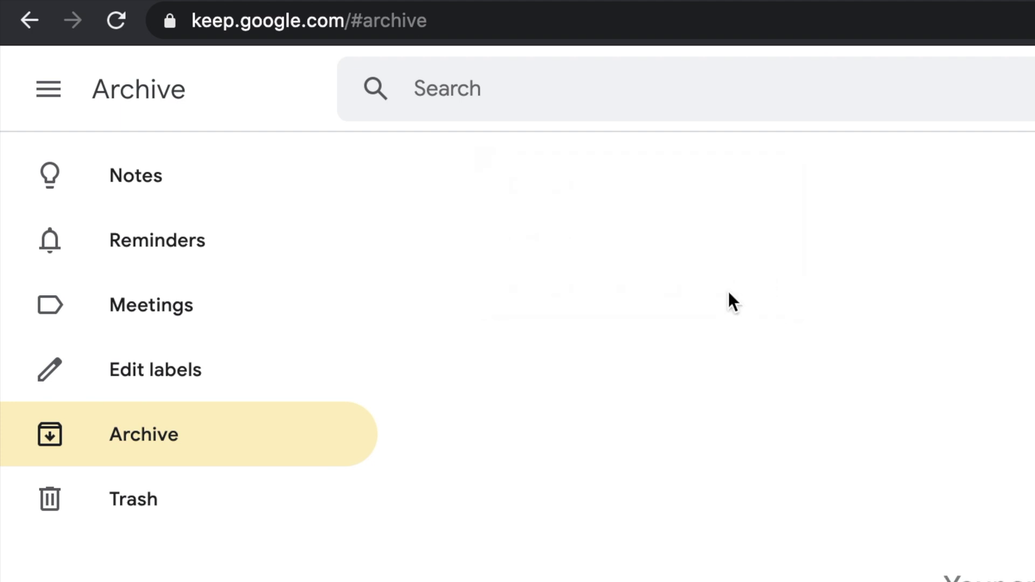
{"action": "left_click", "coordinate": [92, 178]}
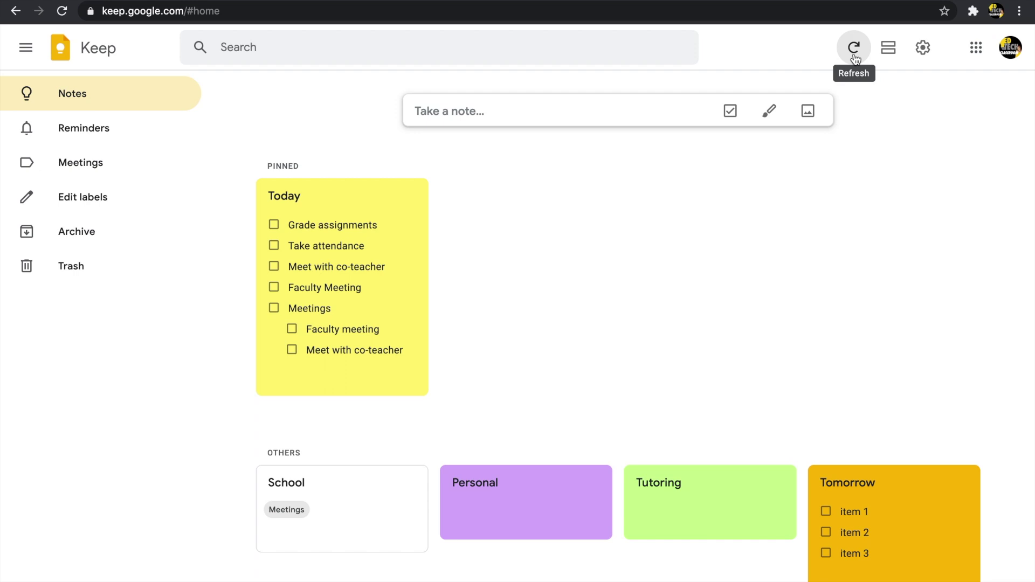
Step: Switch the notes to list view, look through them, and restore the grid view
{"action": "left_click", "coordinate": [888, 48]}
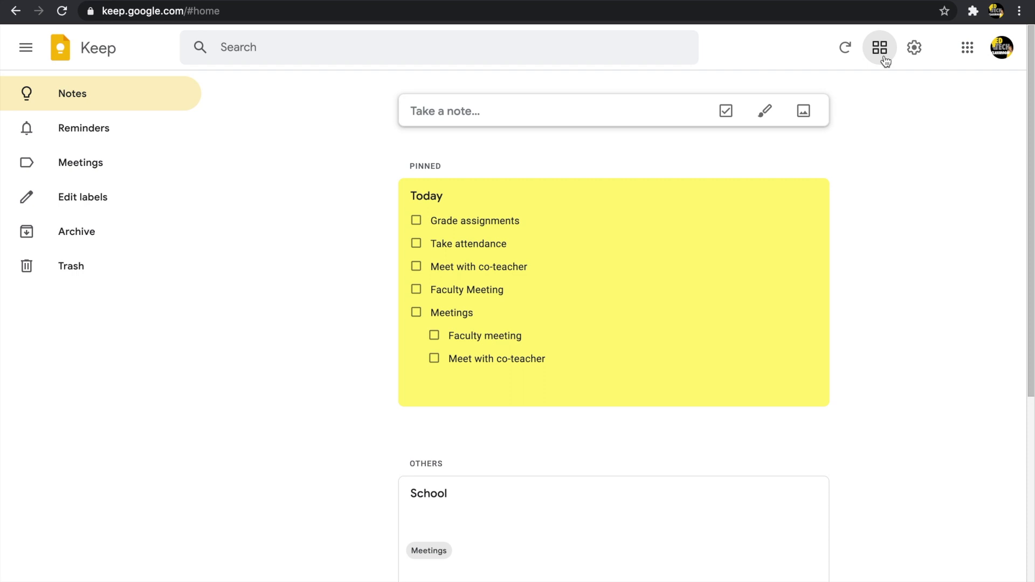
{"action": "scroll", "coordinate": [894, 228], "scroll_direction": "down", "scroll_amount": 6}
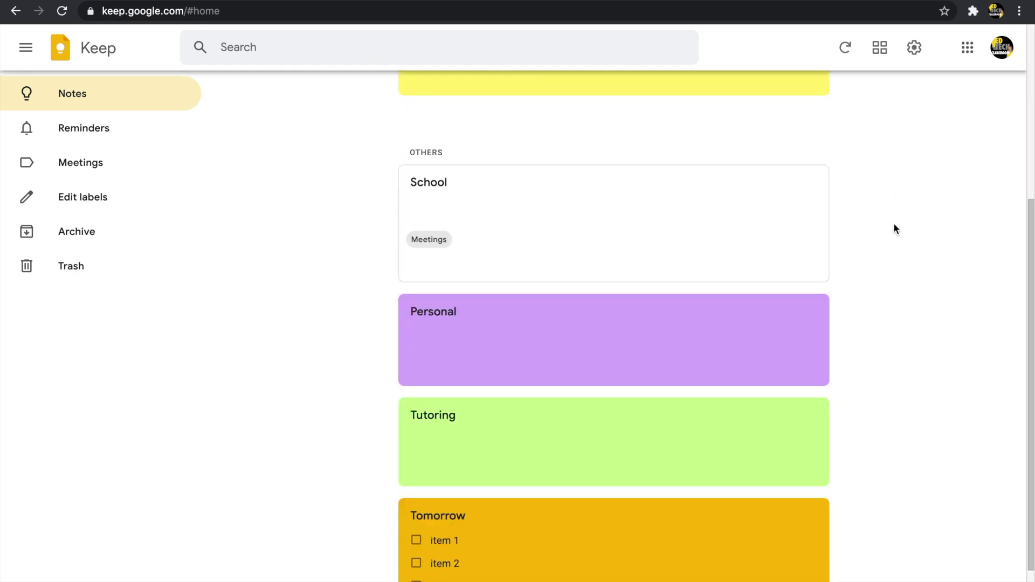
{"action": "scroll", "coordinate": [893, 229], "scroll_direction": "up", "scroll_amount": 7}
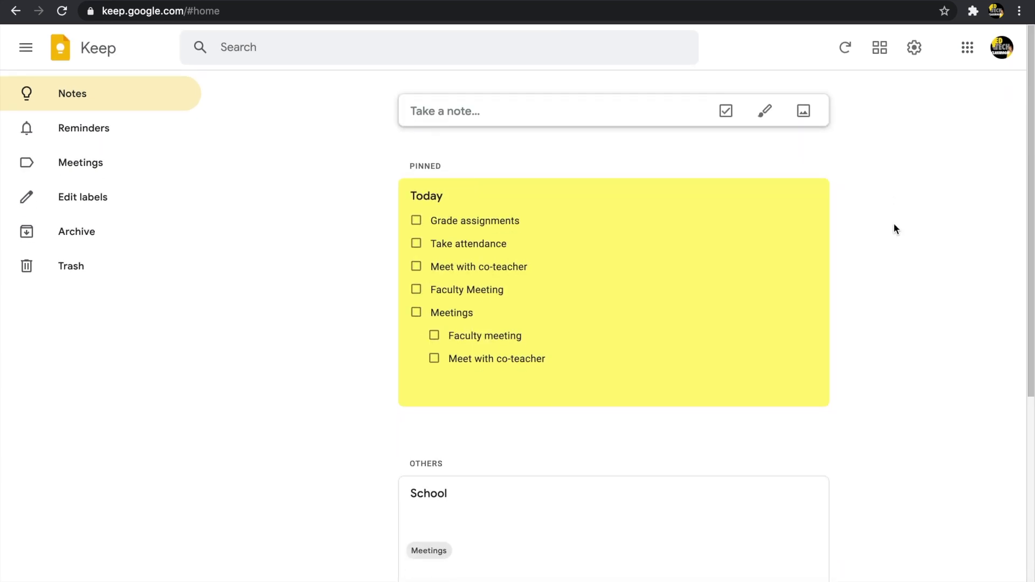
{"action": "left_click", "coordinate": [880, 48]}
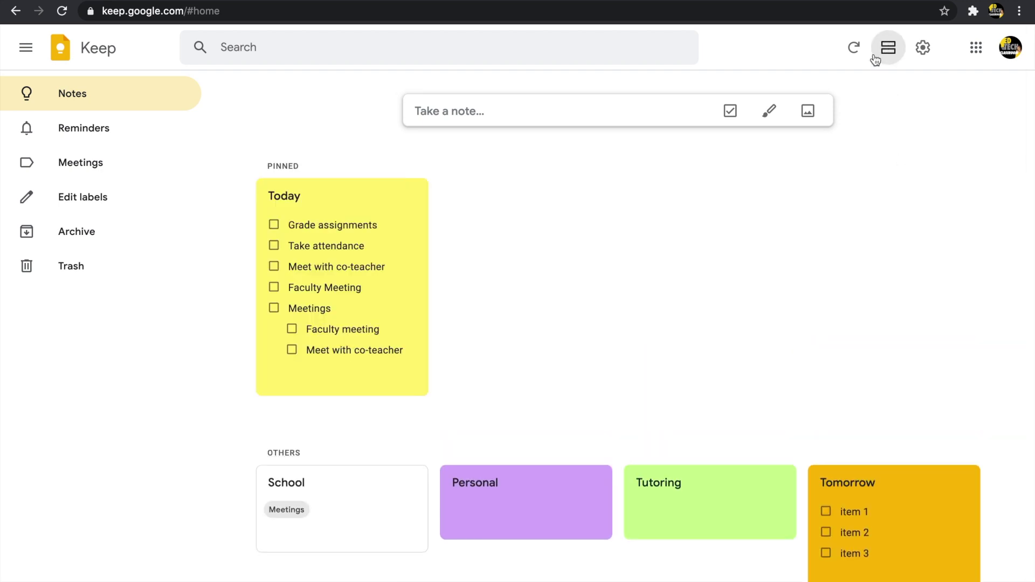